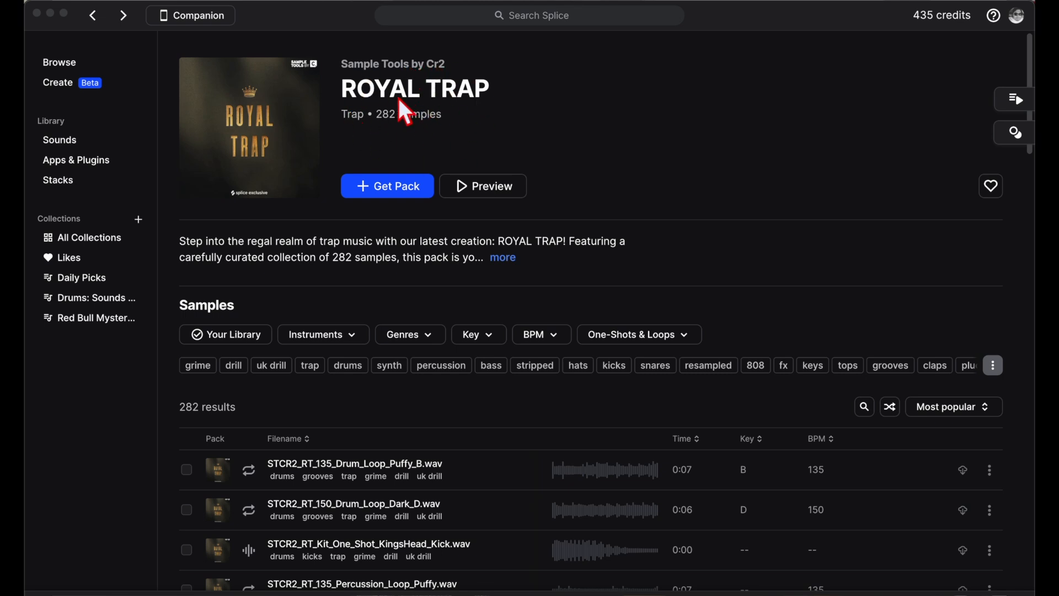
Get the whole ROYAL TRAP pack and confirm the download for 0 credits.
click(379, 187)
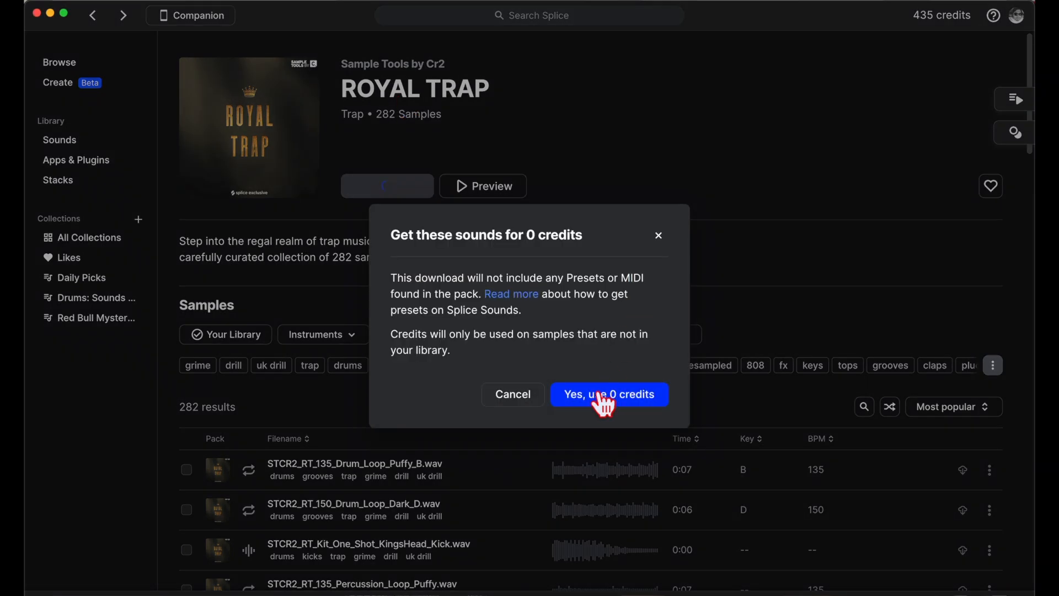
click(607, 395)
Look through the first page of the ROYAL TRAP sample list to check which files are downloaded while the pack syncs.
scroll(786, 299, down, 1)
scroll(786, 299, down, 20)
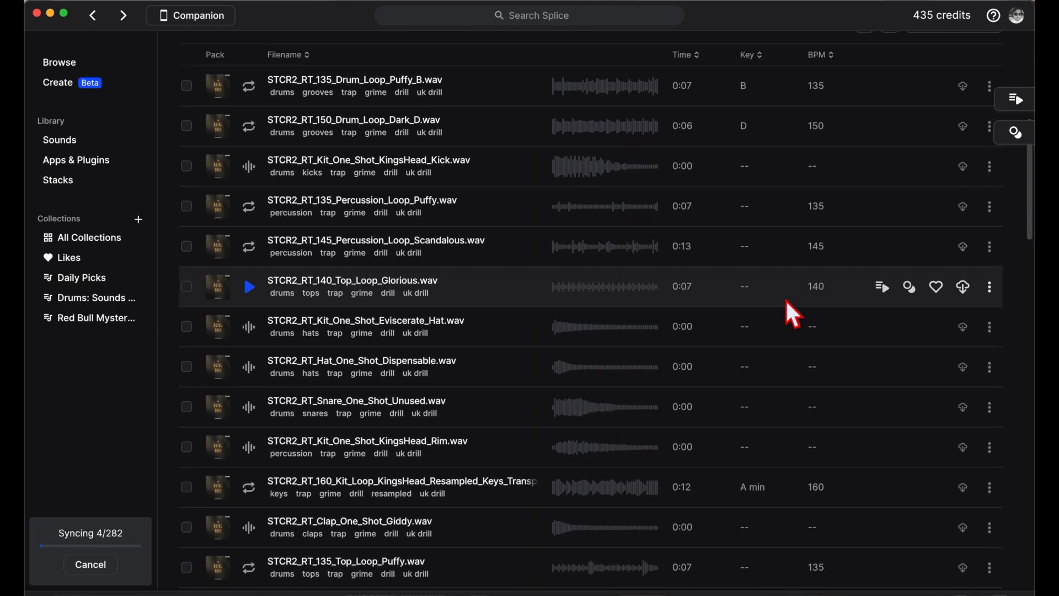
scroll(786, 300, up, 20)
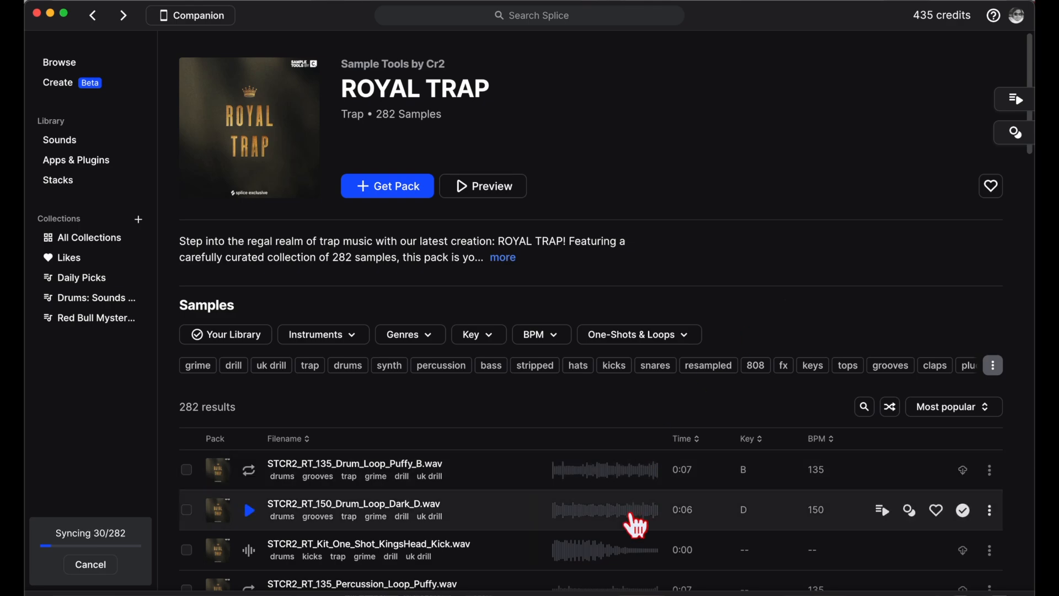
scroll(634, 525, down, 8)
scroll(635, 524, down, 10)
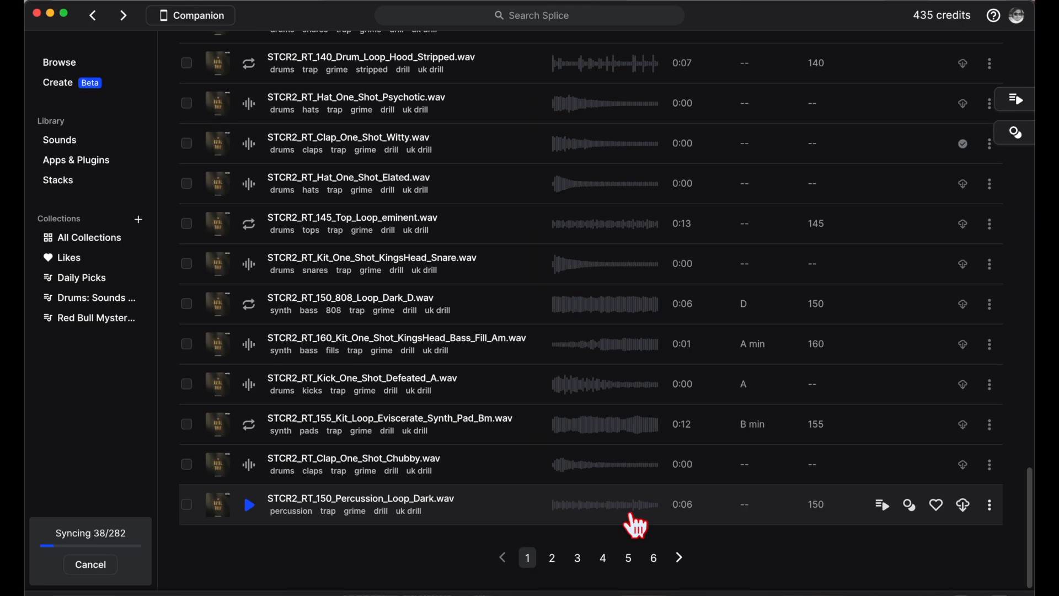
scroll(632, 516, up, 20)
scroll(866, 553, down, 2)
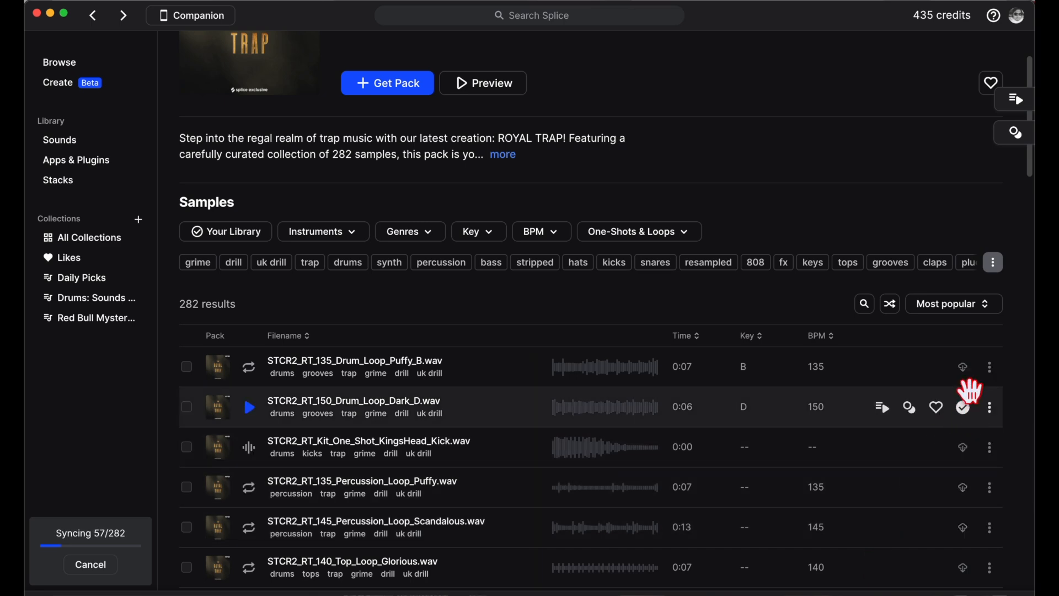
scroll(965, 463, down, 3)
scroll(961, 483, down, 20)
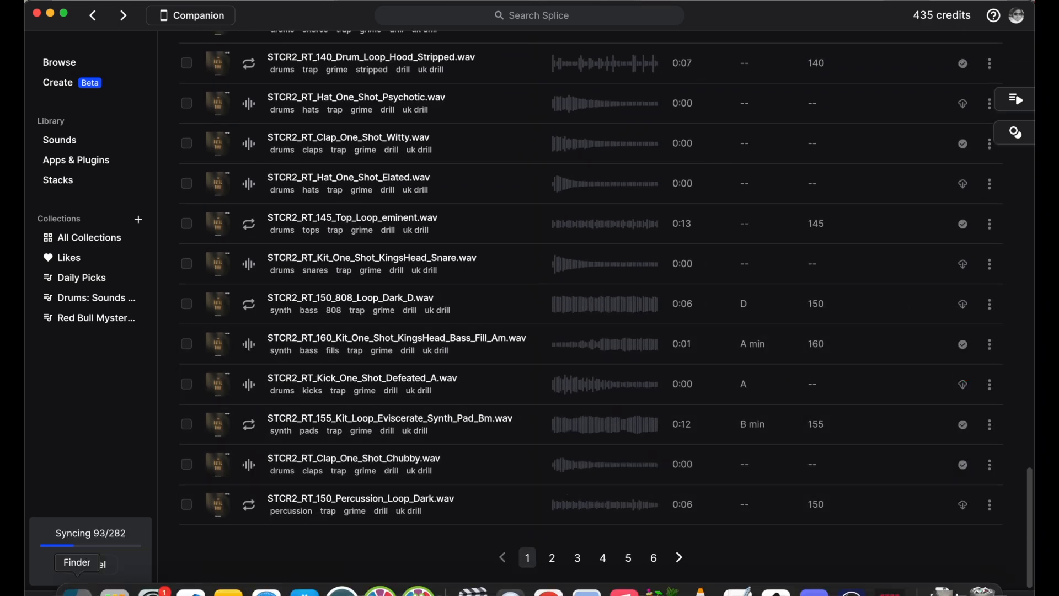
Switch to Finder and open the Splice folder inside the home folder under Users on Macintosh HD.
click(78, 591)
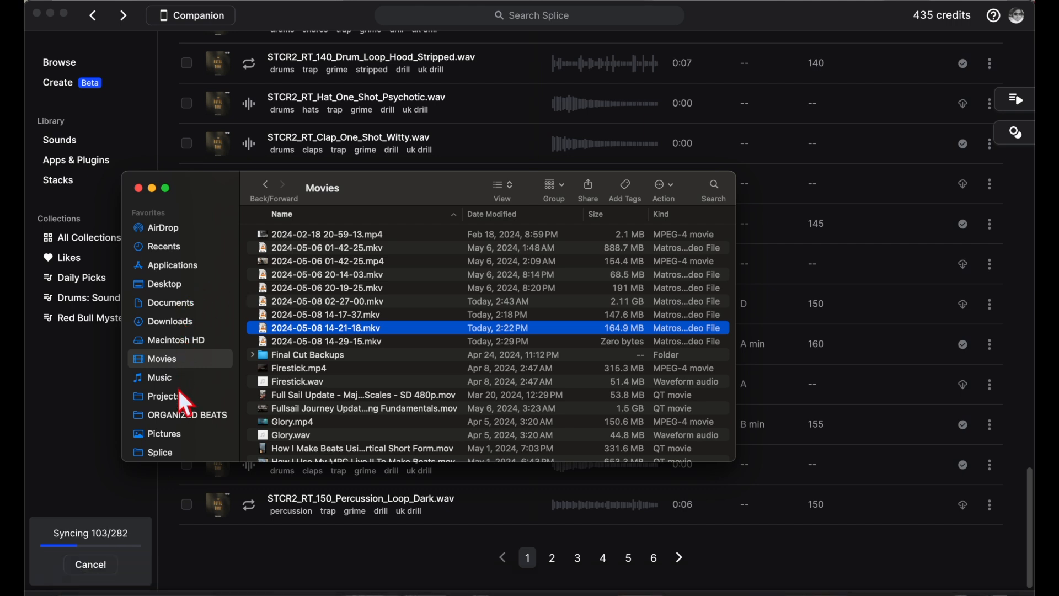
click(184, 341)
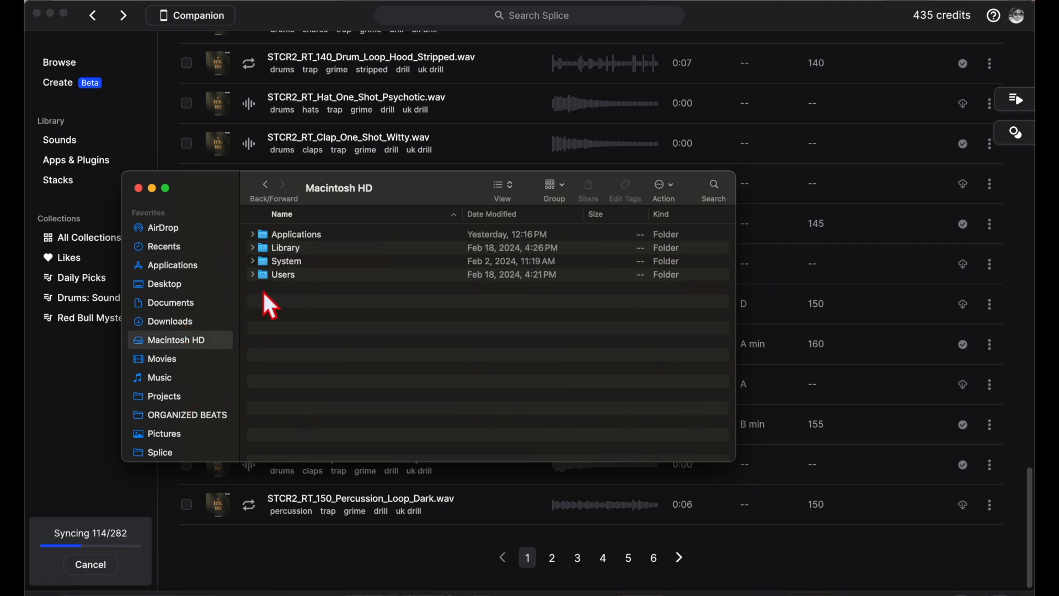
double_click(288, 267)
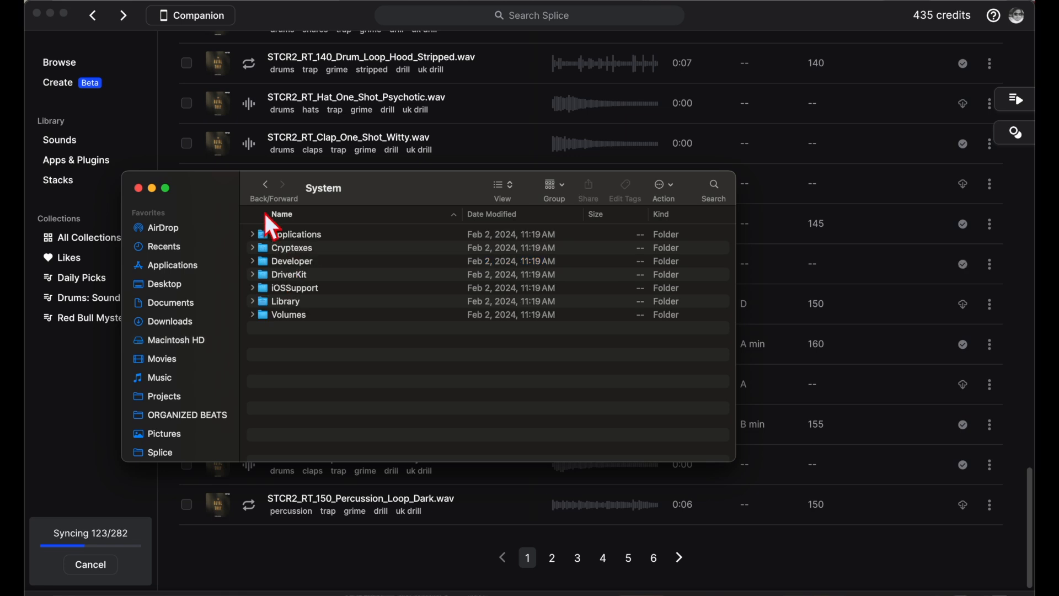
click(272, 183)
double_click(289, 273)
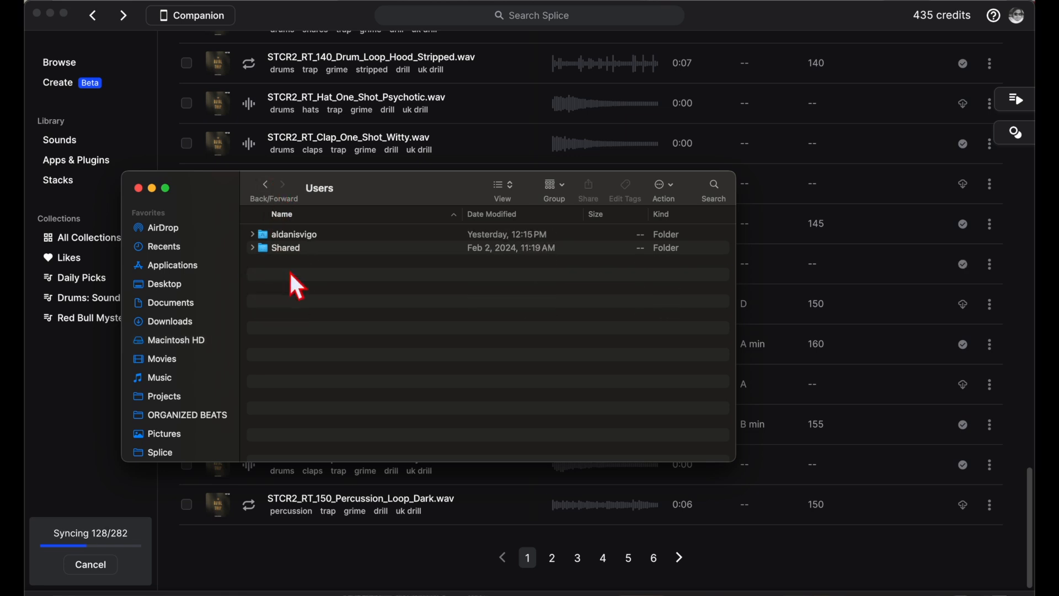
double_click(284, 234)
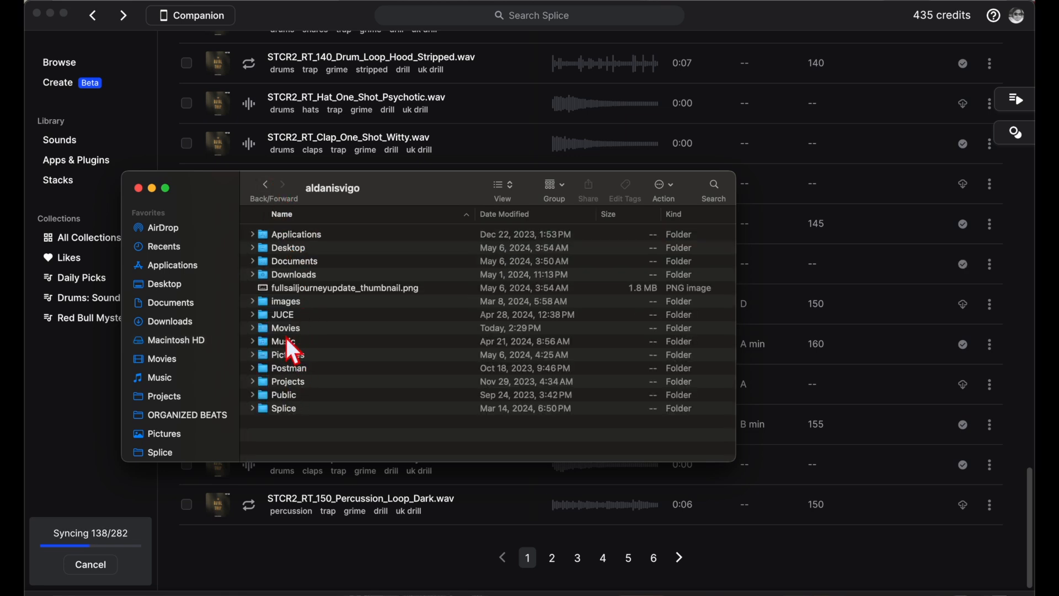
double_click(282, 409)
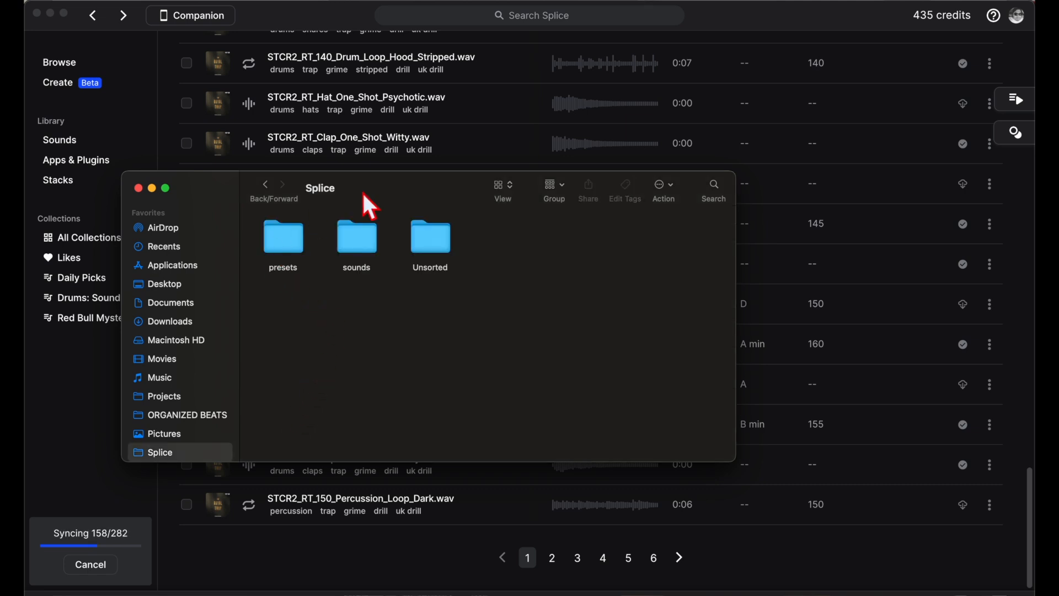
Open the packs folder inside sounds and select the ROYAL TRAP folder.
double_click(353, 240)
double_click(284, 237)
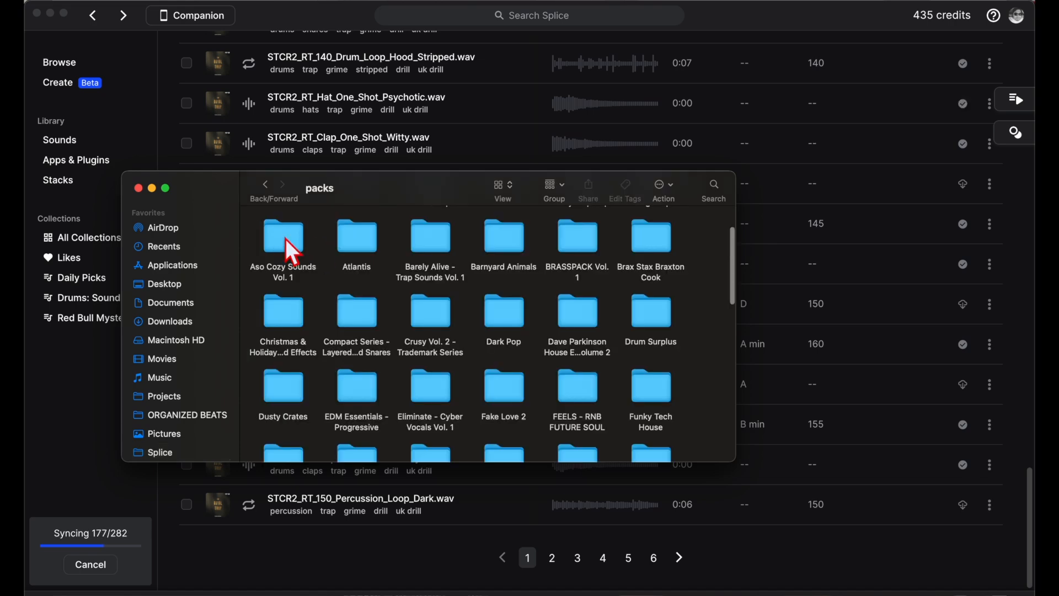
scroll(456, 111, up, 15)
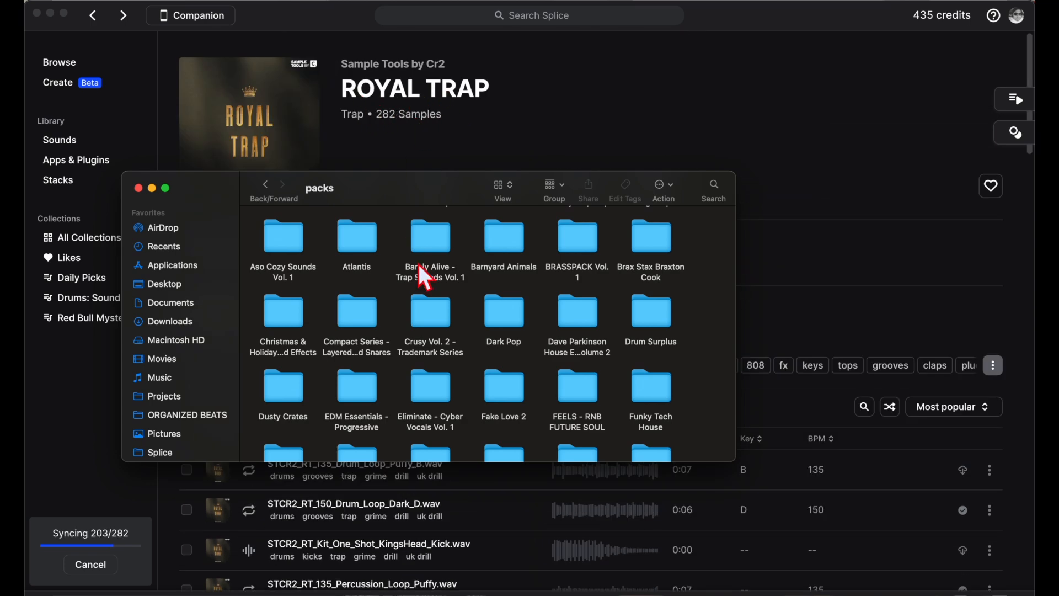
scroll(424, 370, down, 20)
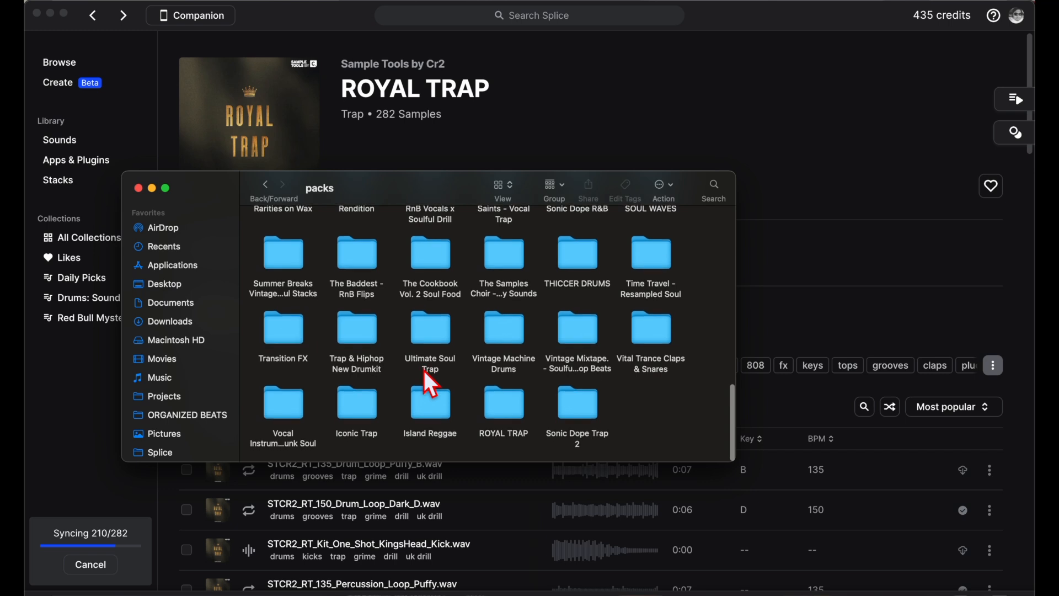
click(503, 410)
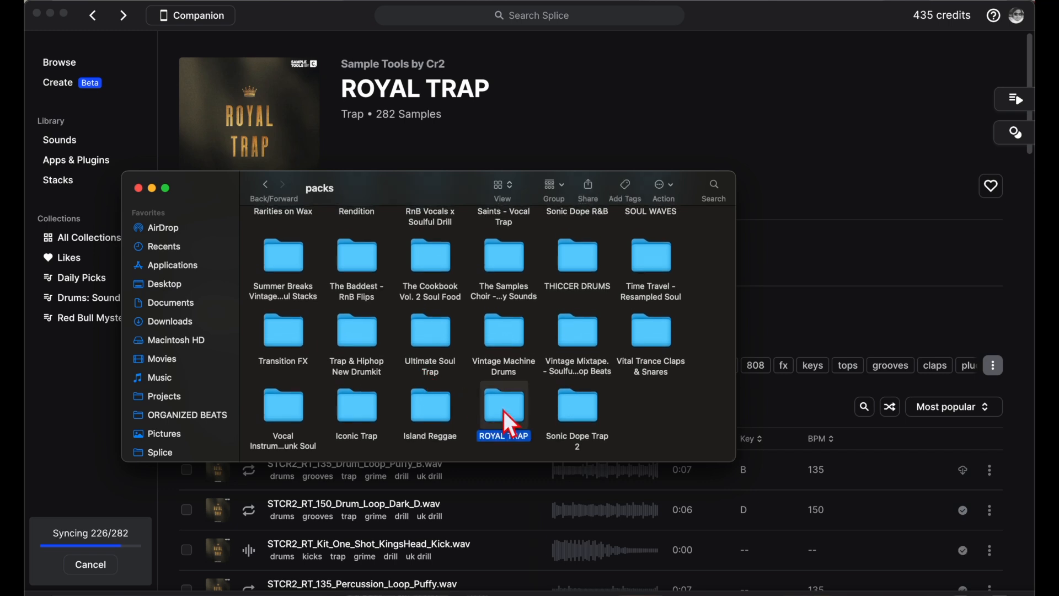
Move the Finder window off the sample list and check the download status of the first page's samples.
drag(429, 170, 538, 116)
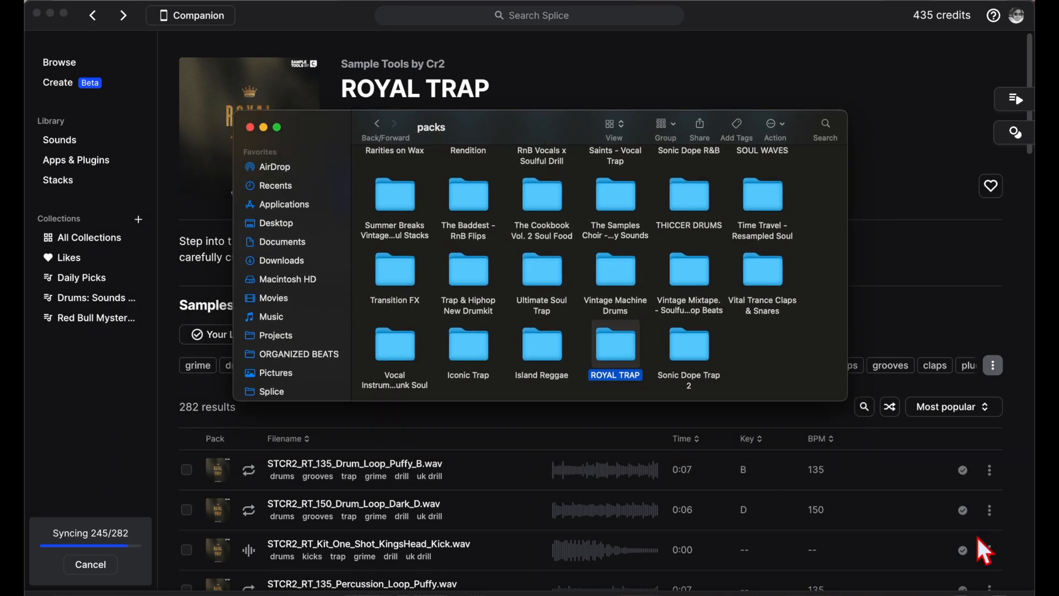
scroll(978, 537, down, 15)
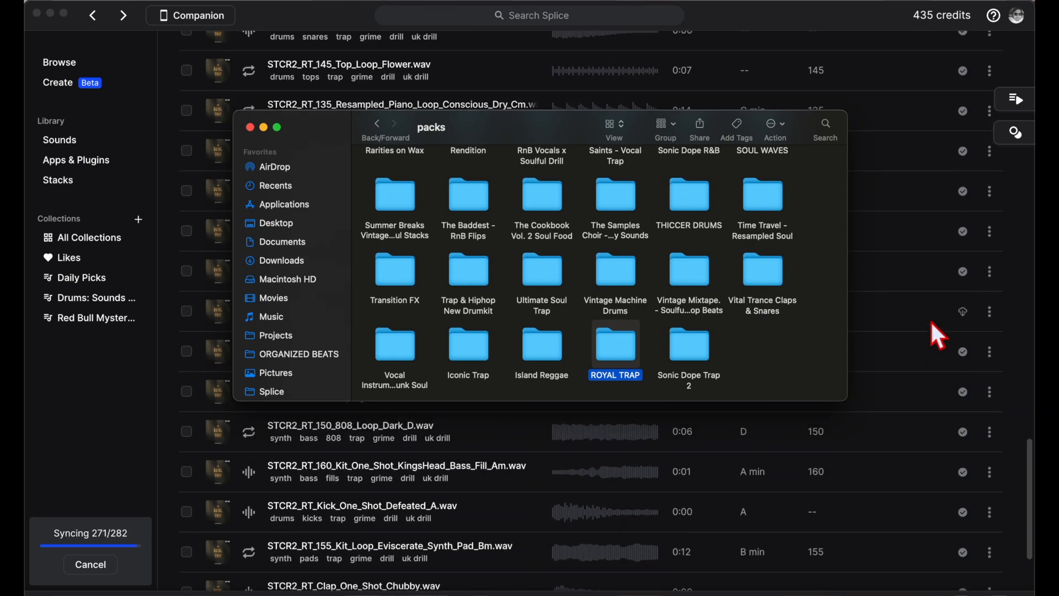
scroll(932, 322, up, 10)
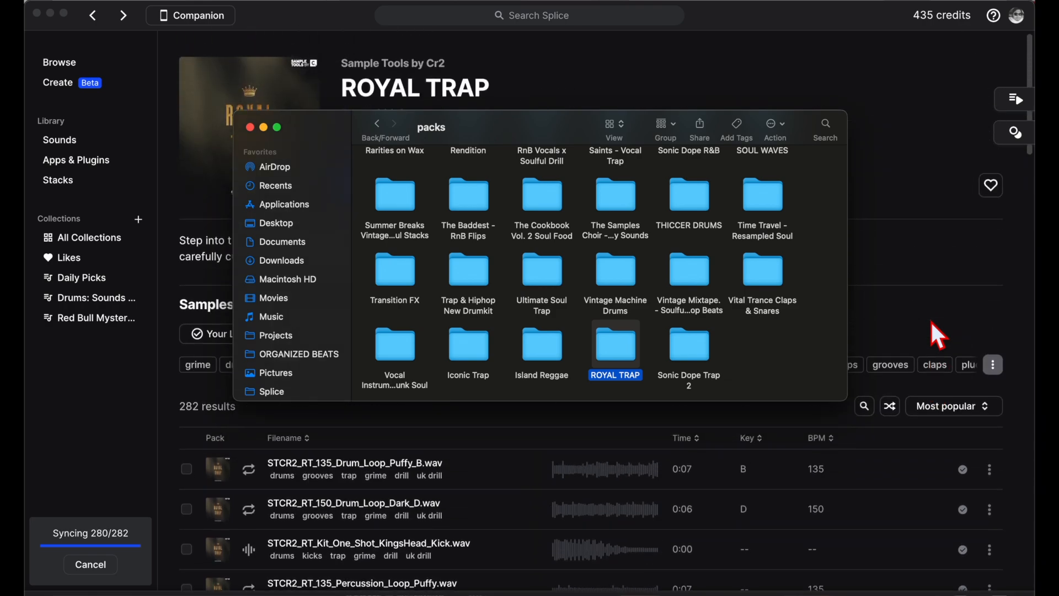
scroll(931, 323, down, 20)
scroll(938, 335, down, 5)
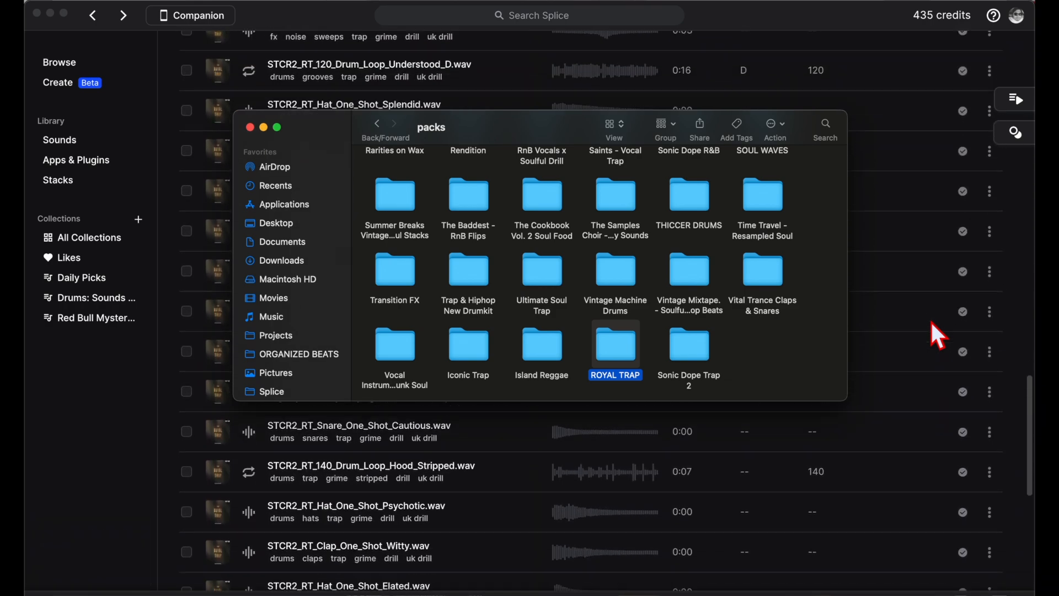
click(752, 355)
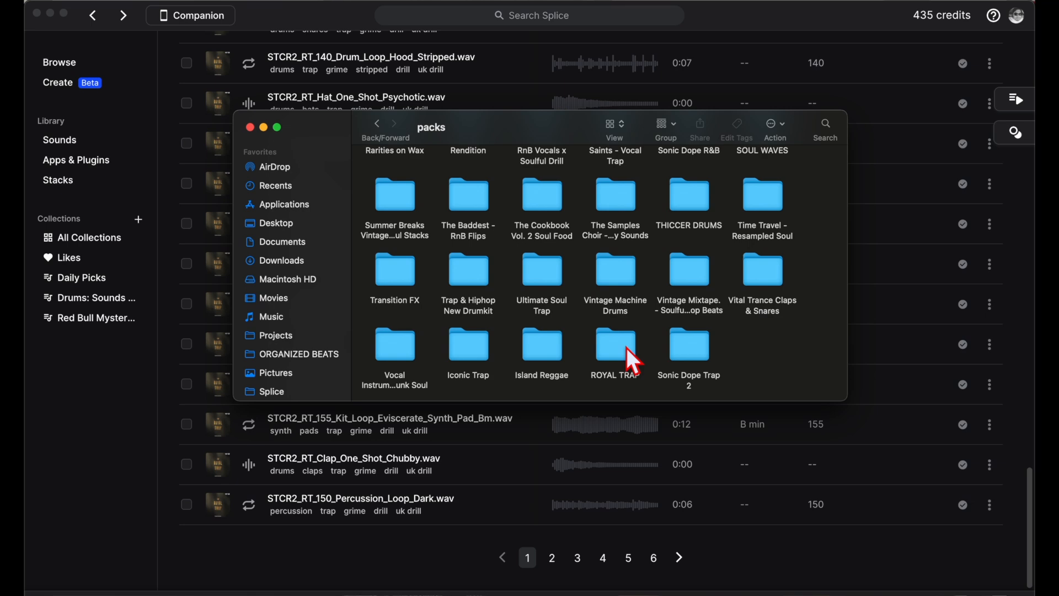
scroll(914, 300, up, 15)
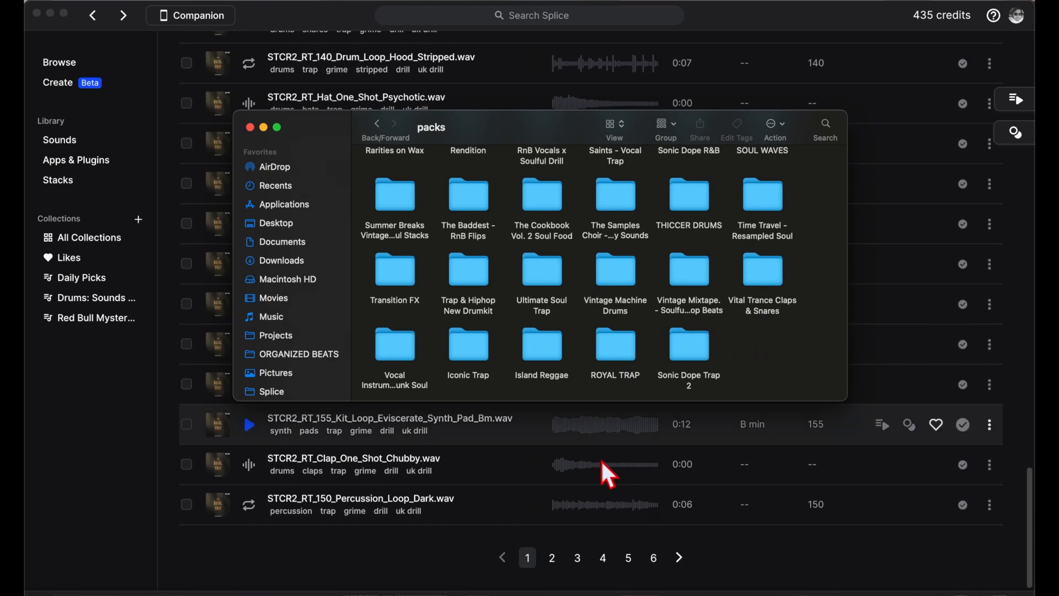
Check the download status of the samples on pages 2 to 6 and expand the pack description.
click(554, 558)
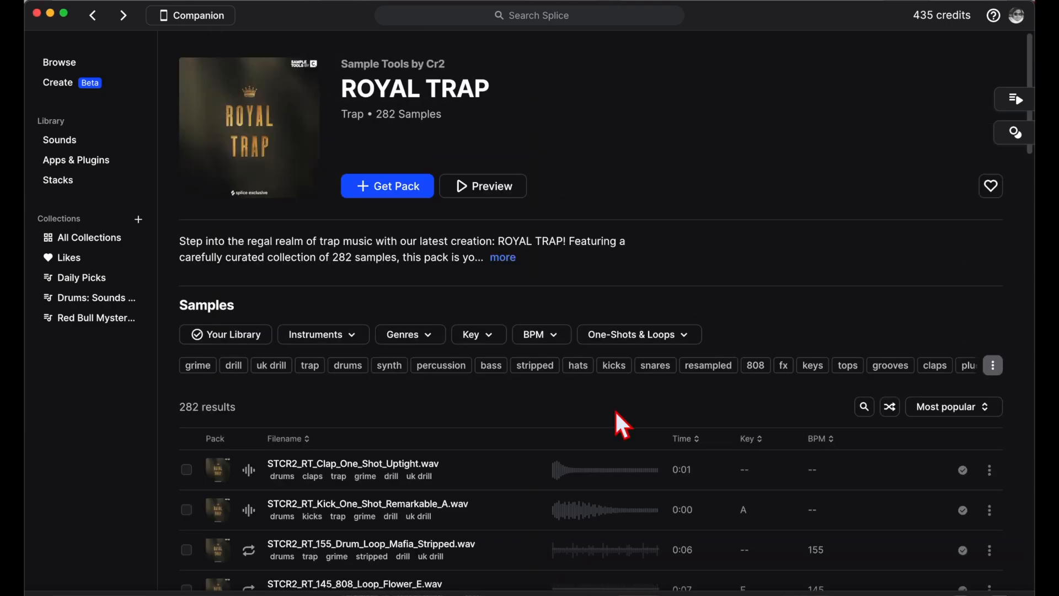
scroll(618, 421, down, 20)
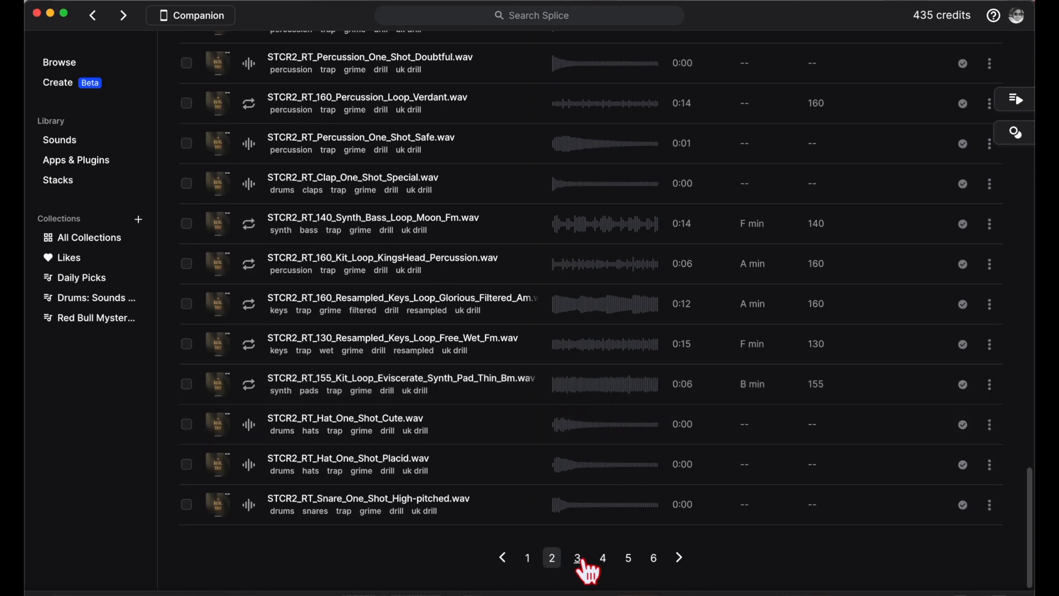
click(577, 558)
scroll(640, 318, down, 4)
scroll(647, 317, down, 20)
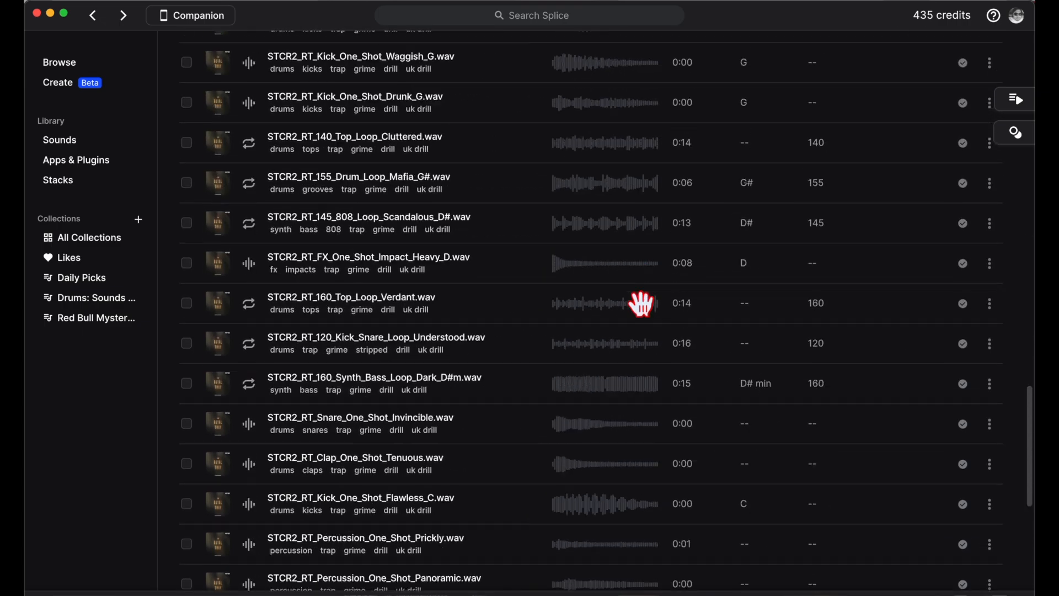
click(606, 559)
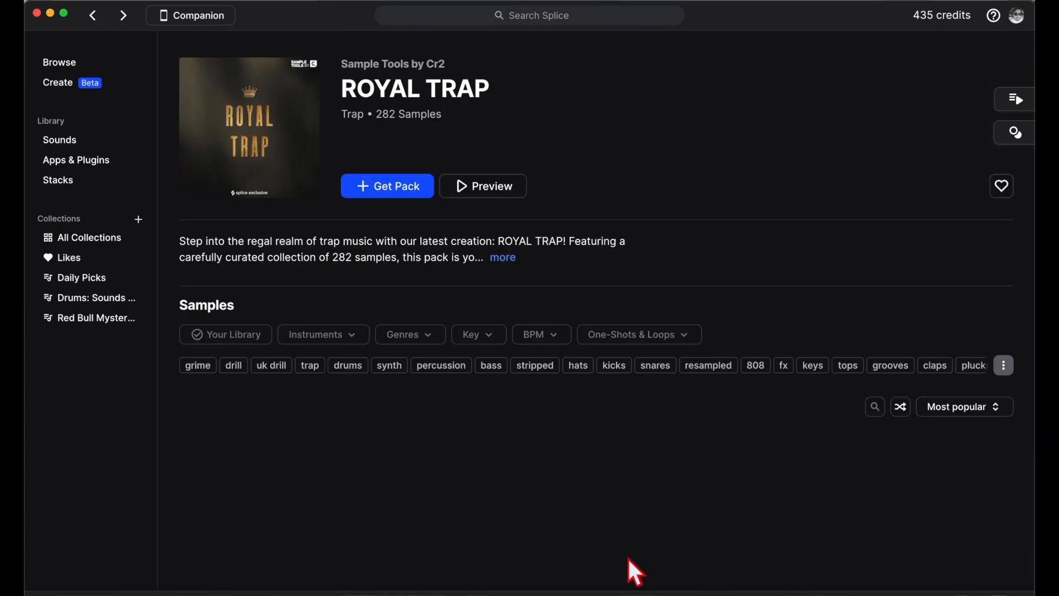
scroll(638, 568, down, 20)
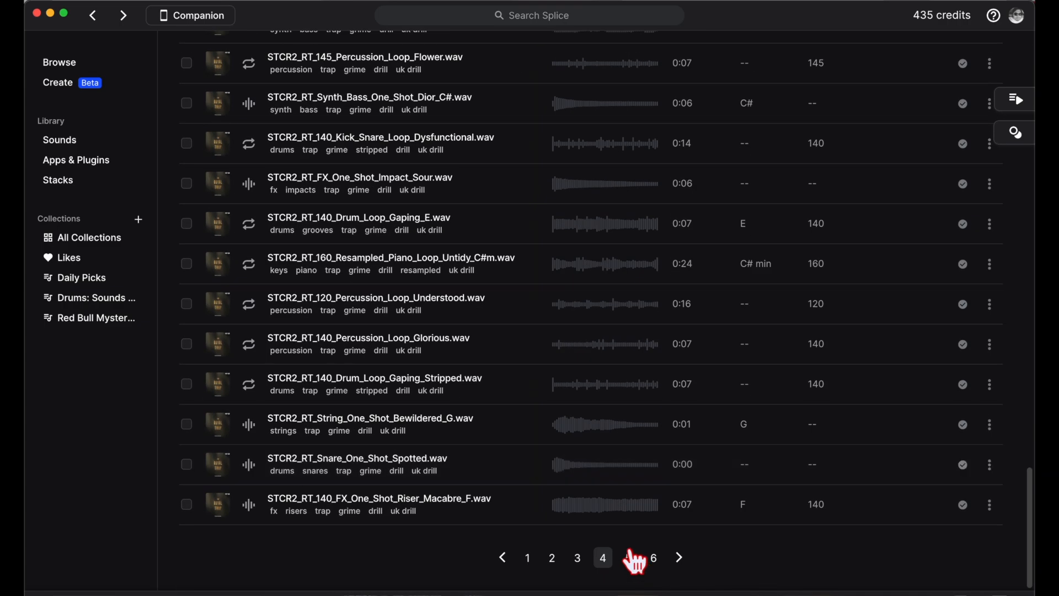
click(629, 558)
scroll(645, 442, down, 20)
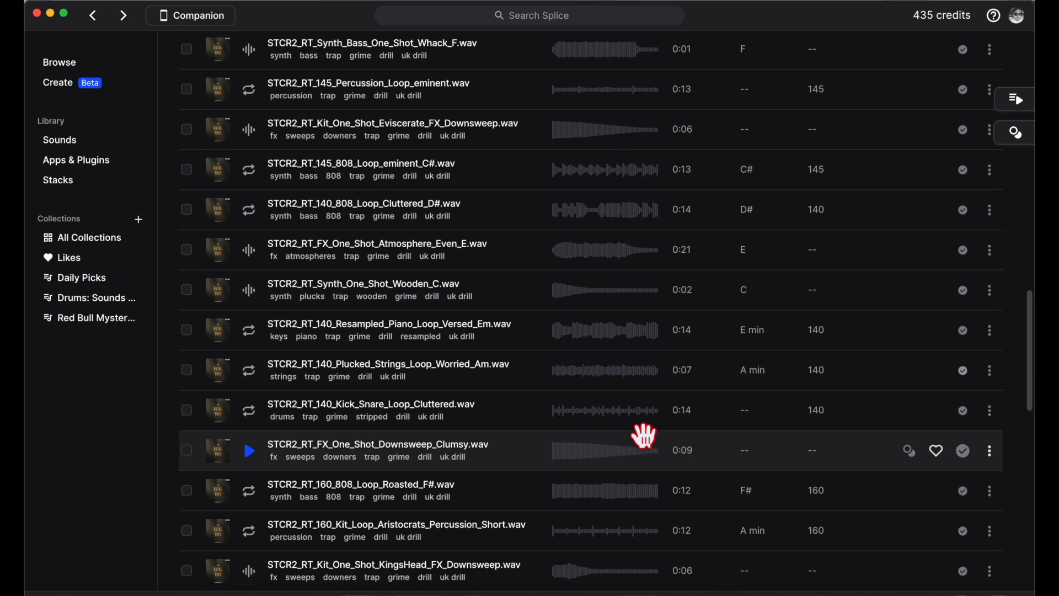
click(655, 561)
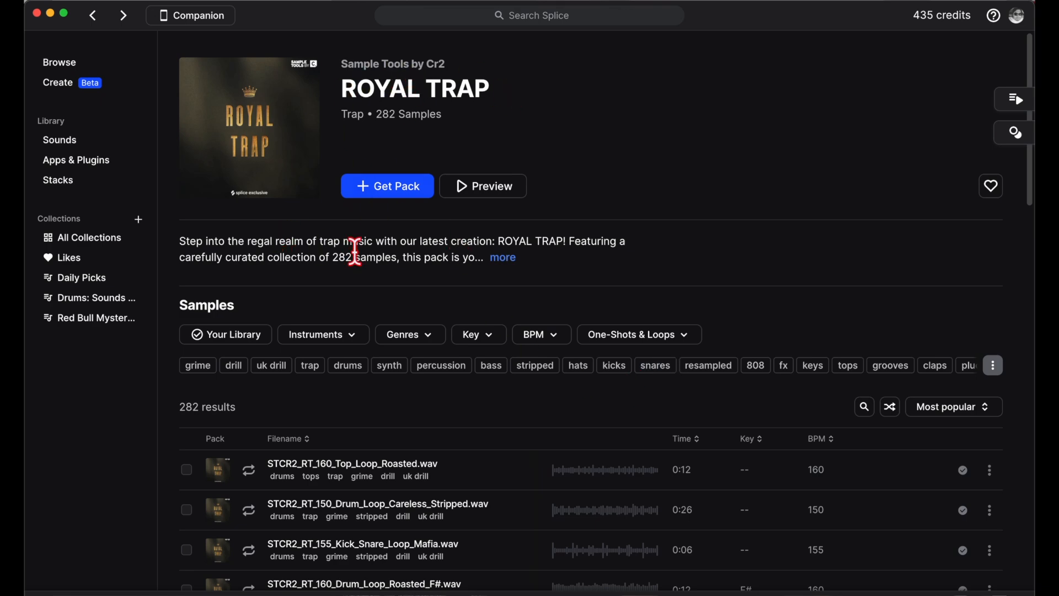
click(502, 258)
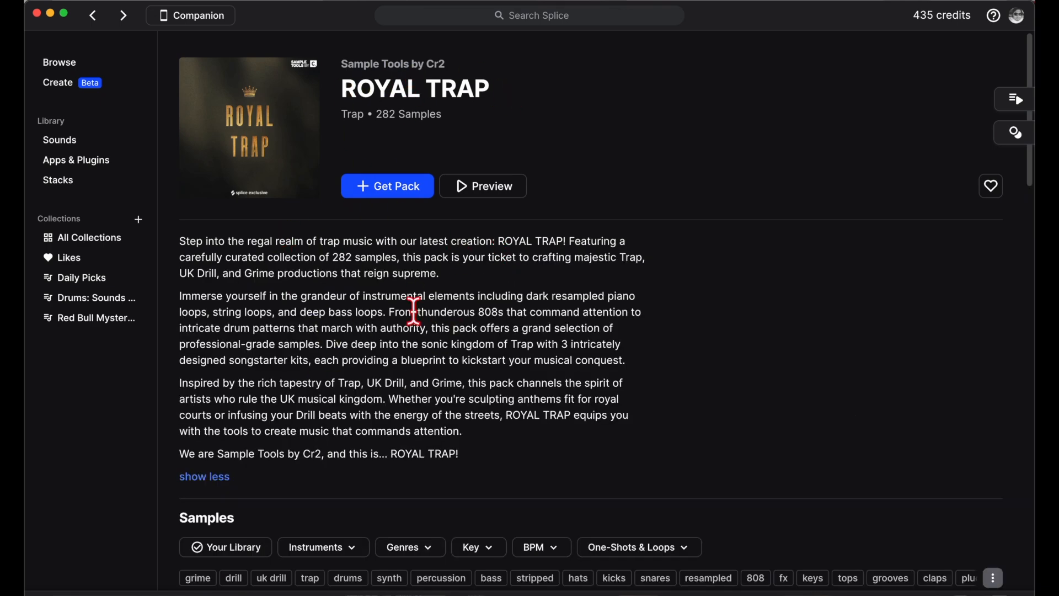
Move the Splice window aside and minimise the MPC, Outlook, Discord and video editor windows behind it.
drag(279, 16, 421, 31)
click(69, 10)
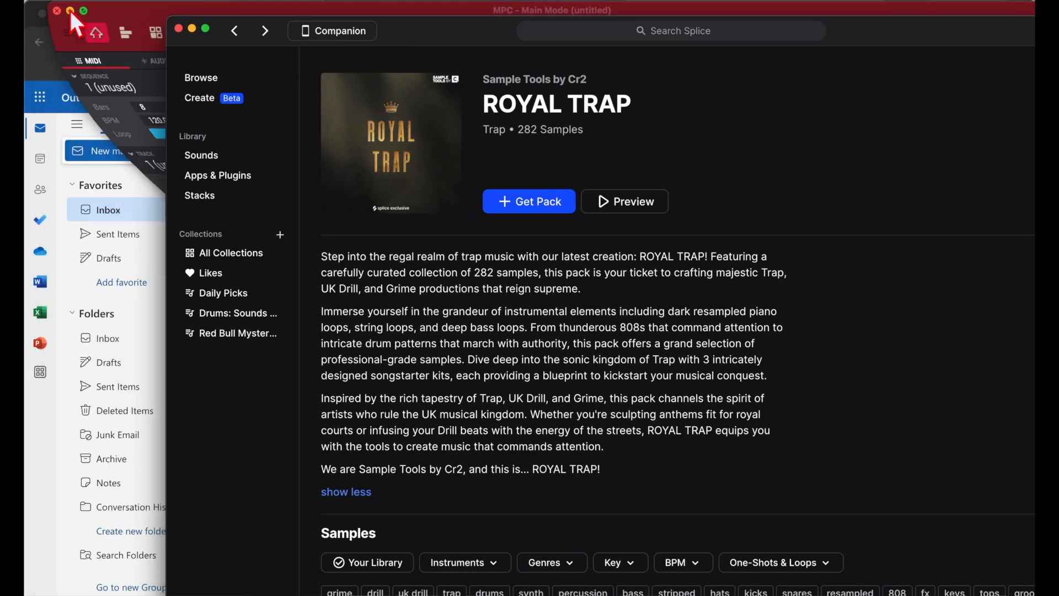
click(55, 14)
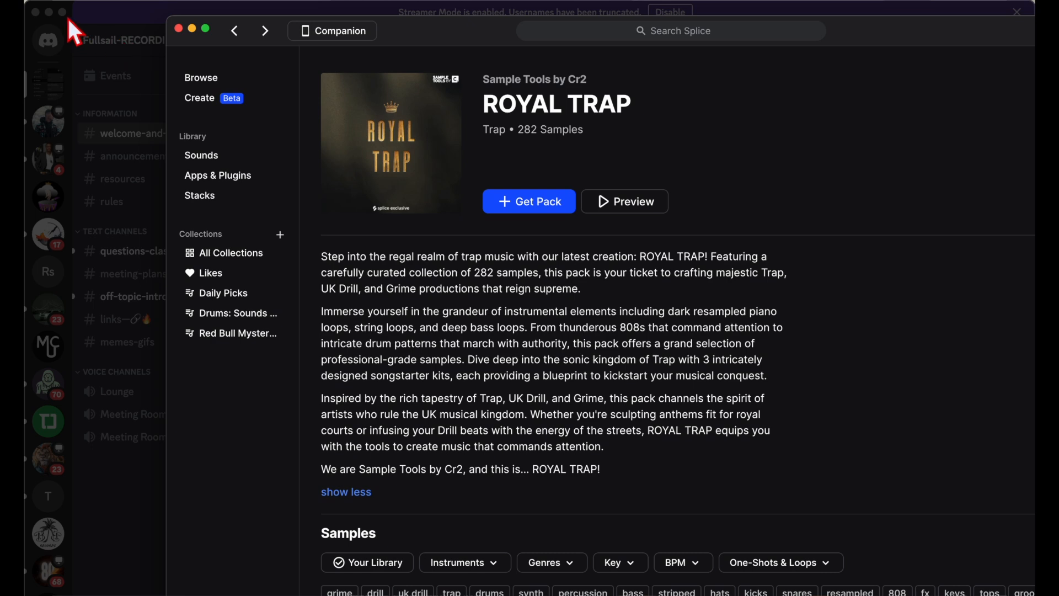
click(49, 12)
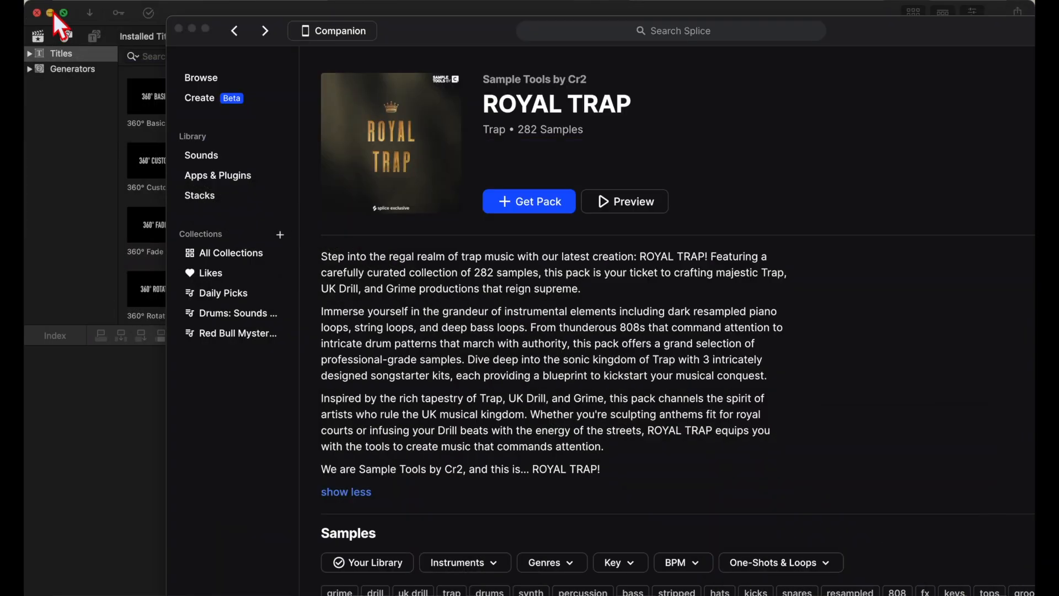
click(51, 13)
Move the Splice window further aside, bring the code editor window forward and minimise it.
drag(423, 27, 476, 9)
click(244, 55)
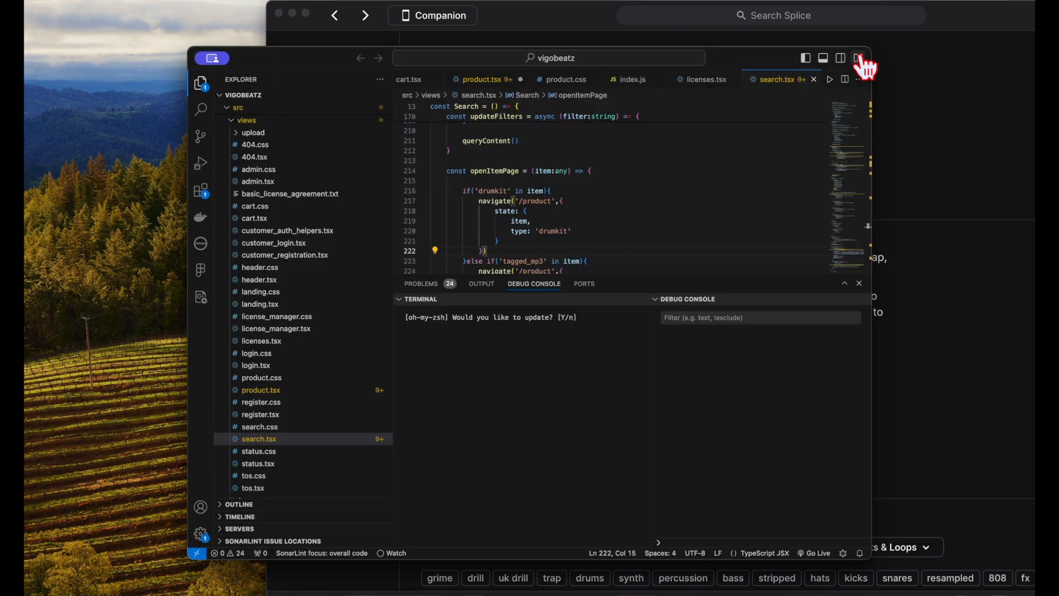
drag(328, 54, 624, 593)
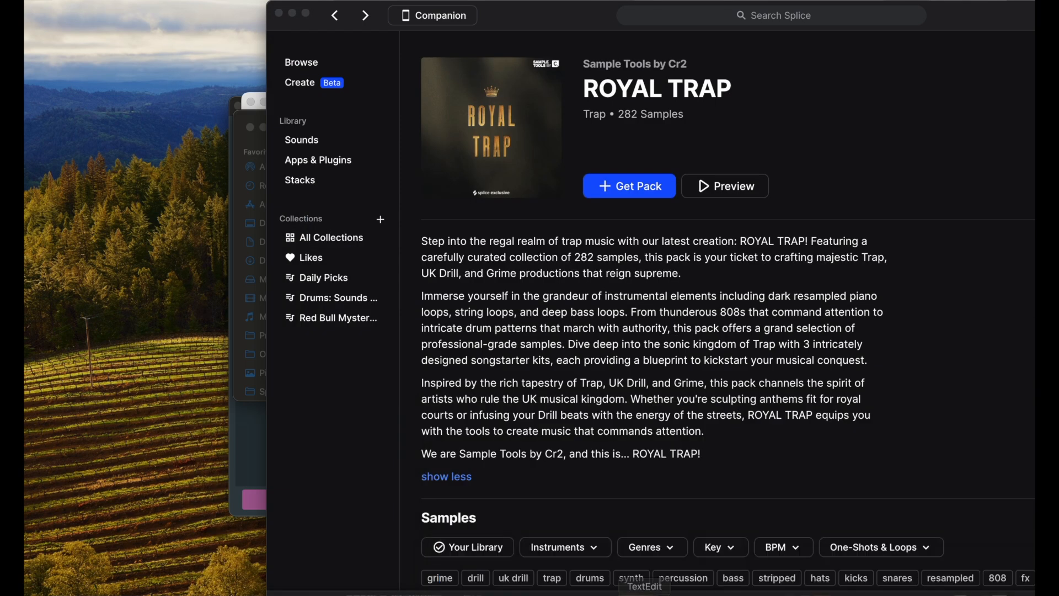
Clear the remaining windows from behind Splice, minimising the Finder packs window and closing VLC media player.
click(242, 453)
drag(328, 113, 441, 595)
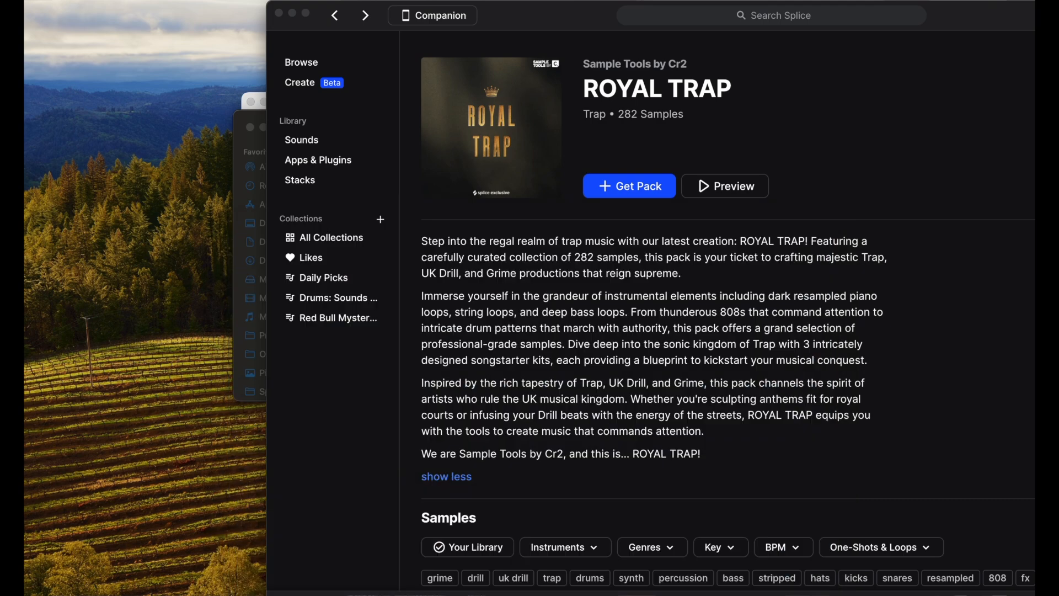
click(243, 383)
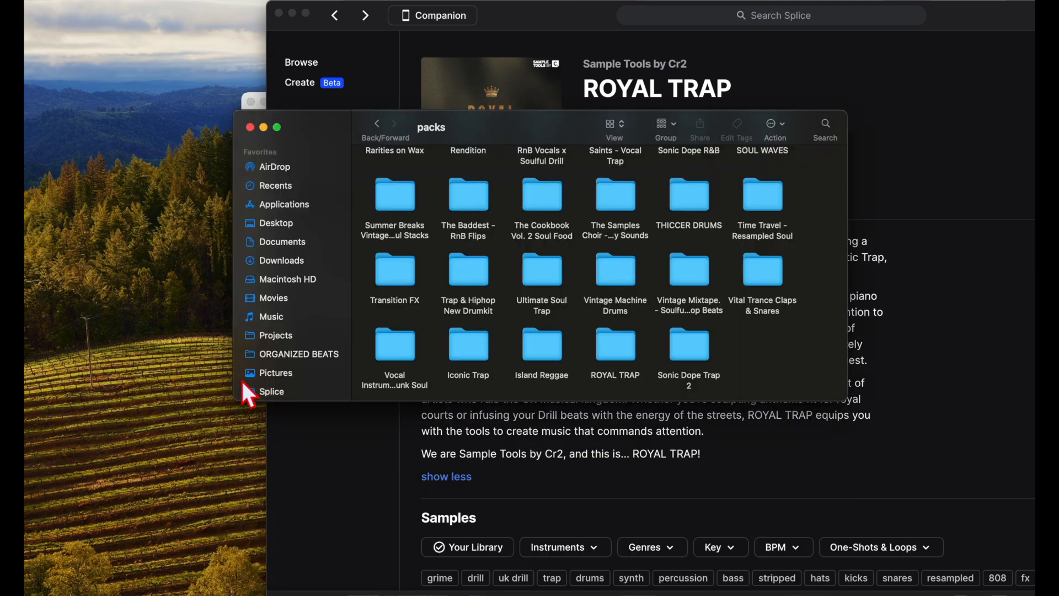
click(264, 127)
click(250, 113)
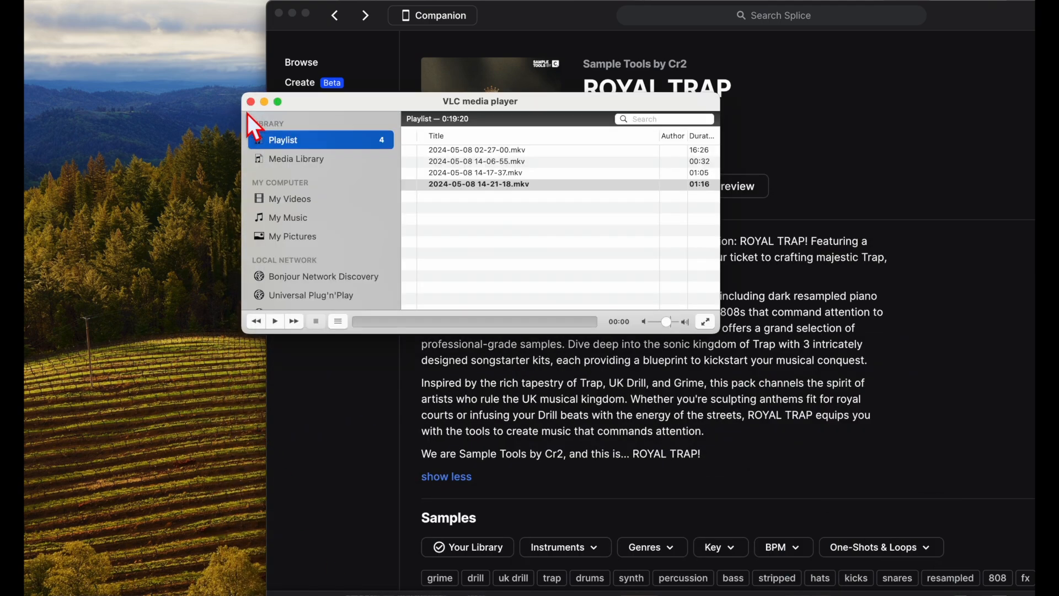
click(251, 101)
Move the Splice window aside, save the ROYAL TRAP cover art to the desktop and open the WebP file in Preview.
drag(504, 11, 561, 10)
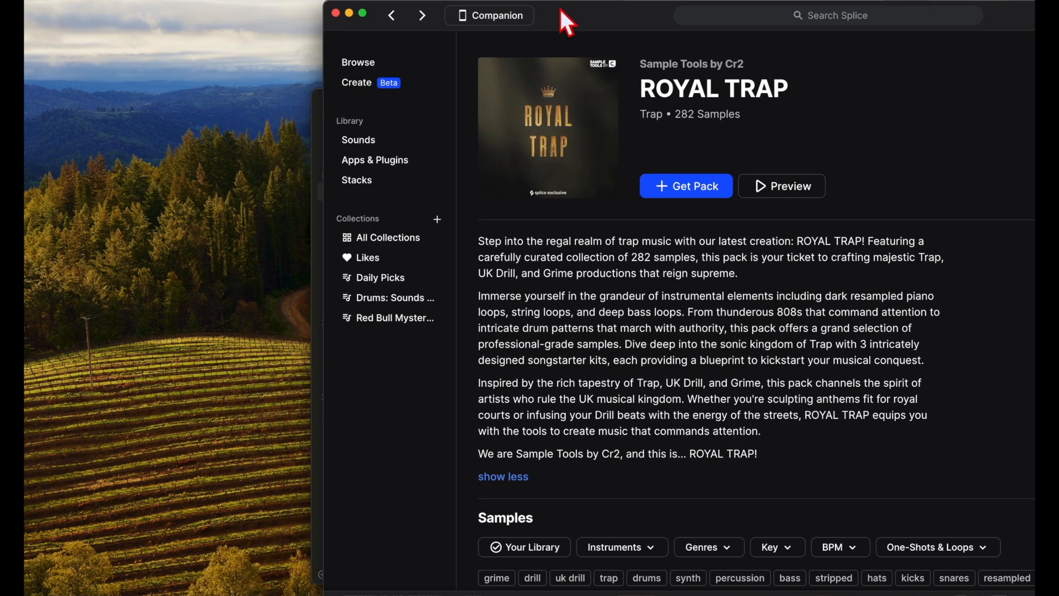
drag(544, 145, 121, 207)
right_click(125, 217)
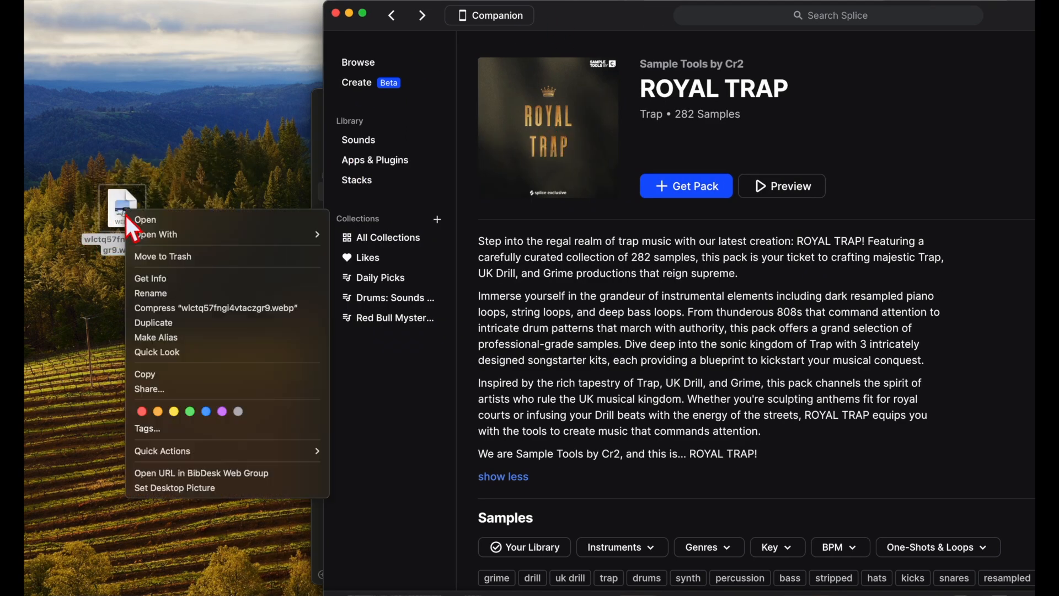
mouse_move(200, 229)
click(348, 234)
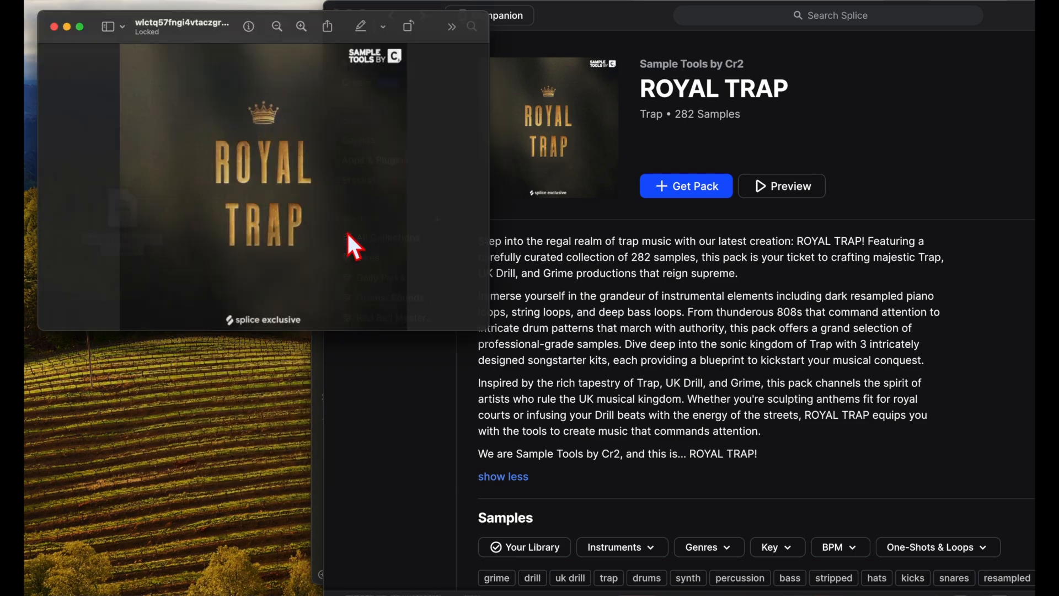
Export the cover image to the Desktop as a PNG named Royal Trap Cover and close the image.
click(95, 3)
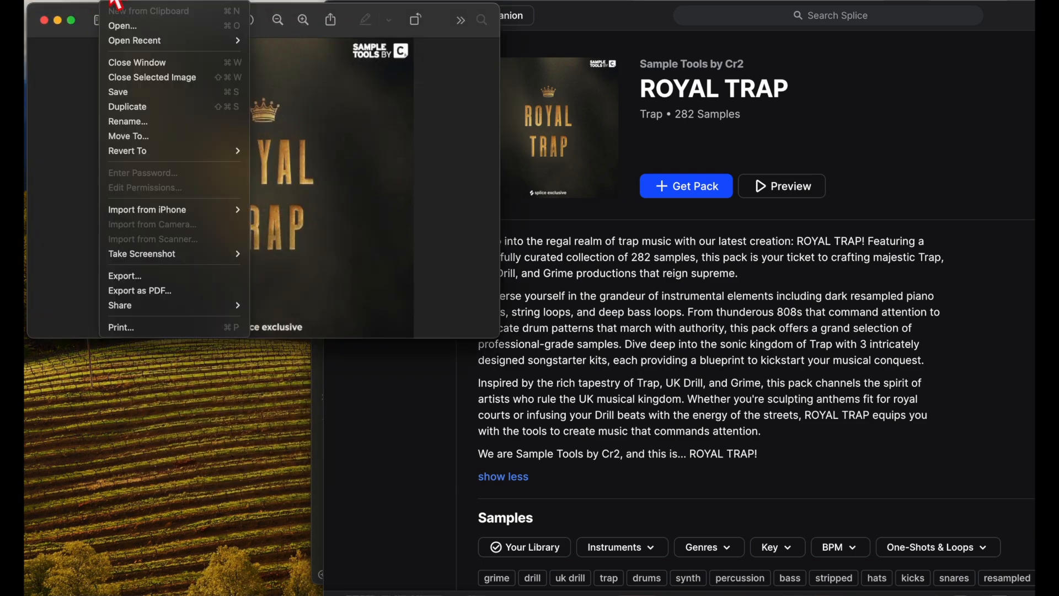
click(159, 275)
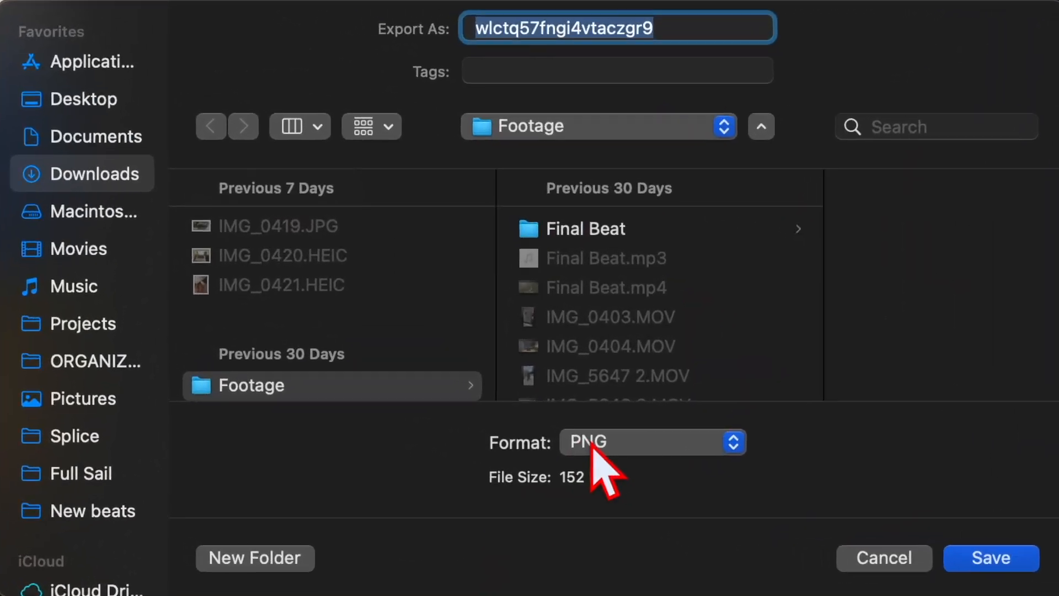
click(105, 98)
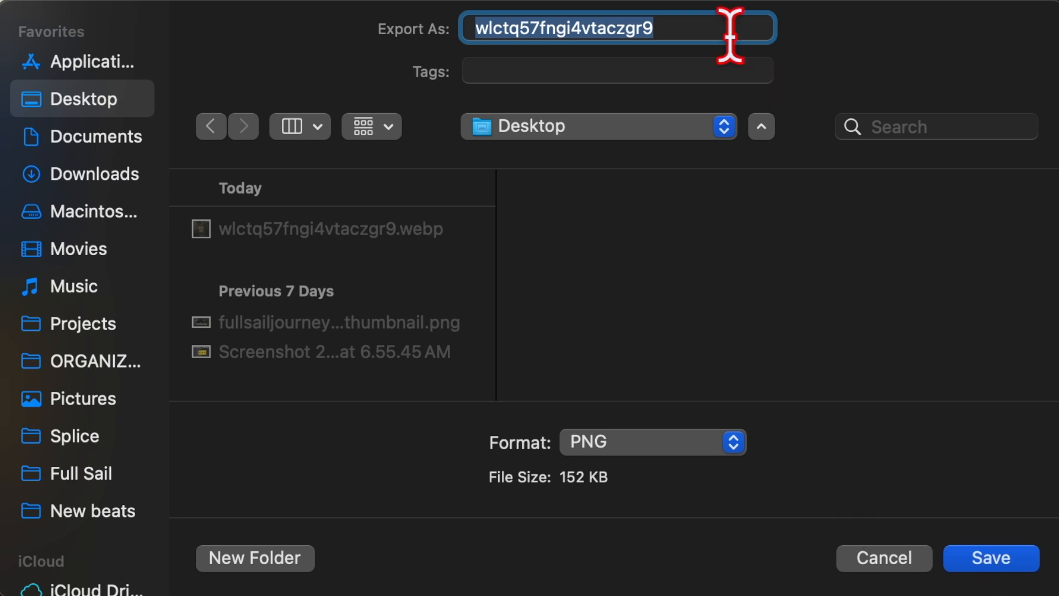
double_click(710, 26)
text(Royal)
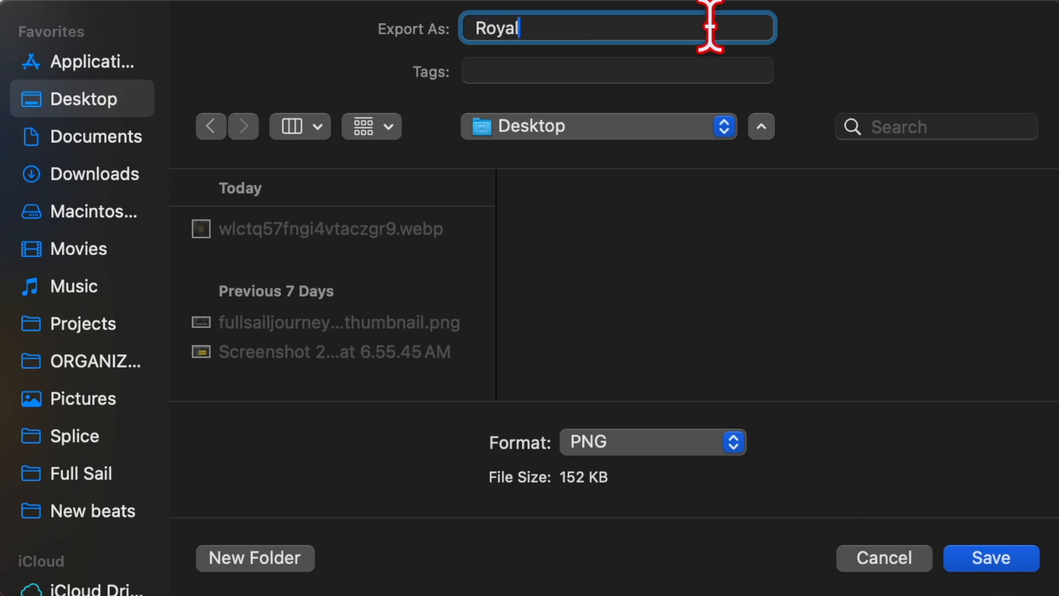
text( Trap Cover)
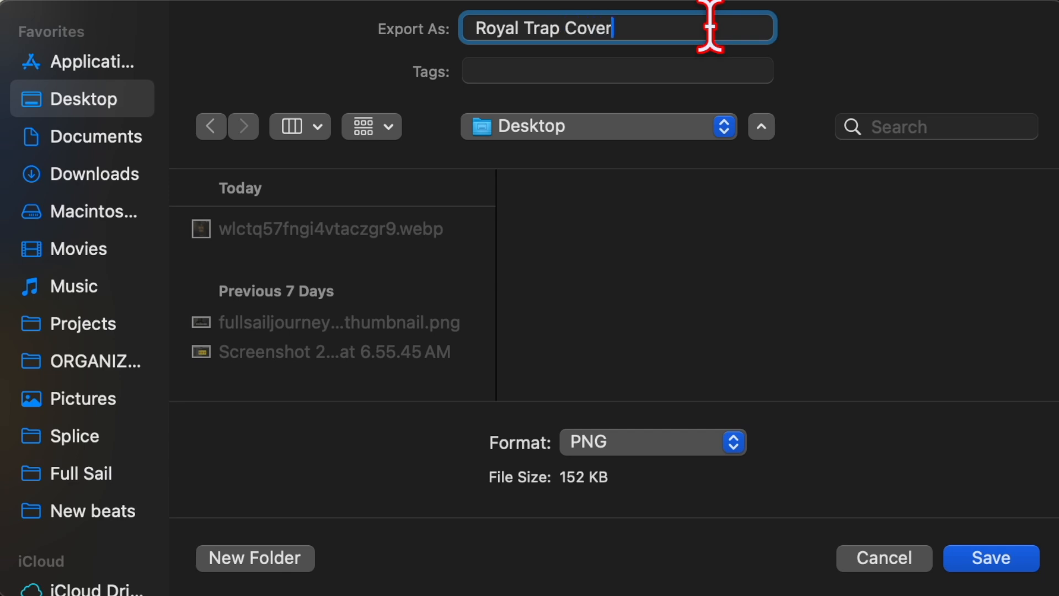
key(Return)
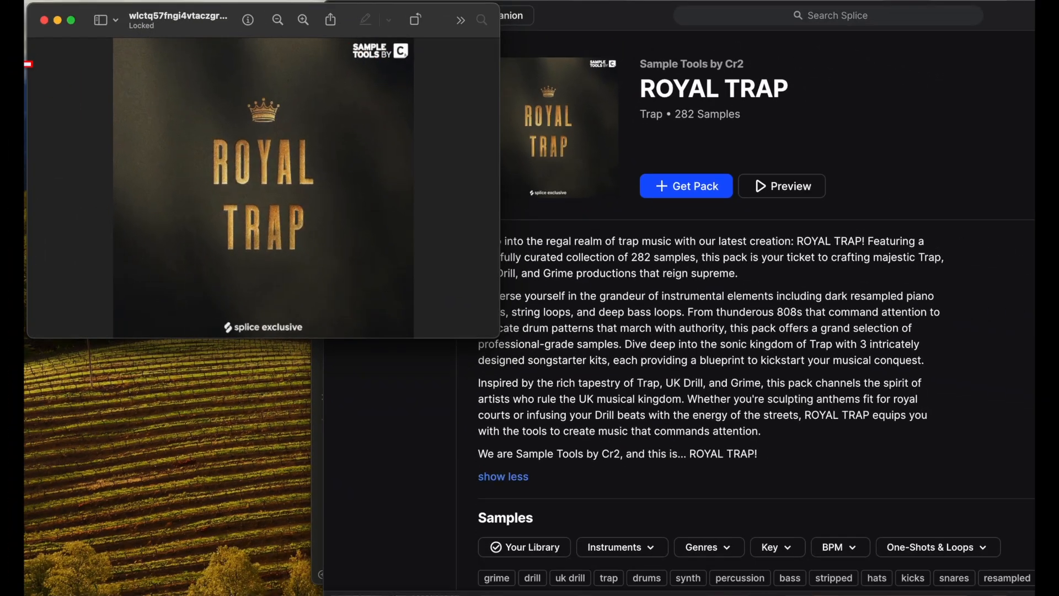
click(43, 20)
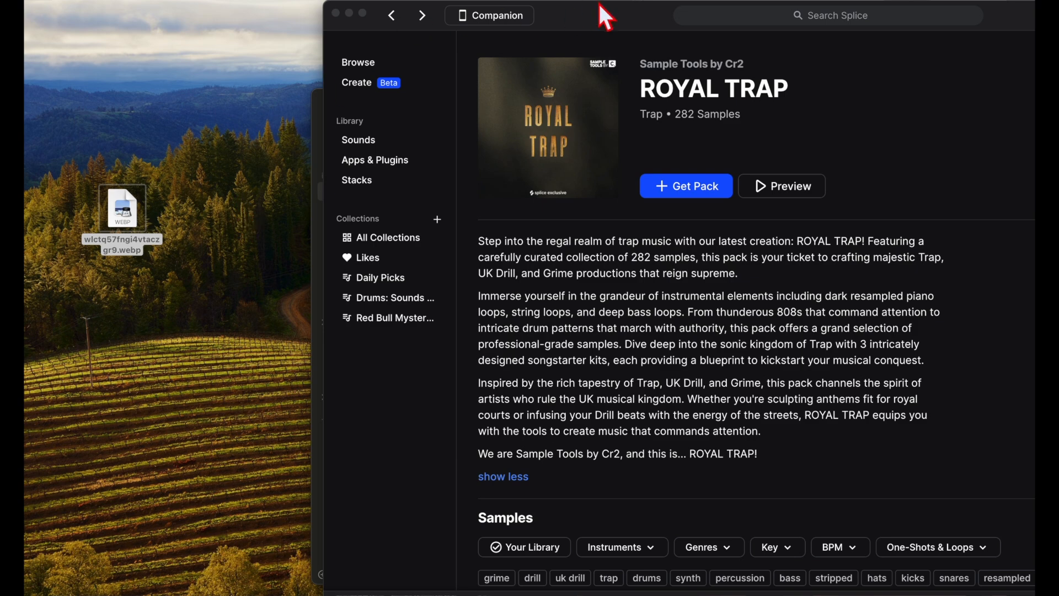
Place the Royal Trap Cover file on the free area of the desktop beside Splice and move the original WebP to the Trash.
drag(600, 5, 600, 208)
click(341, 105)
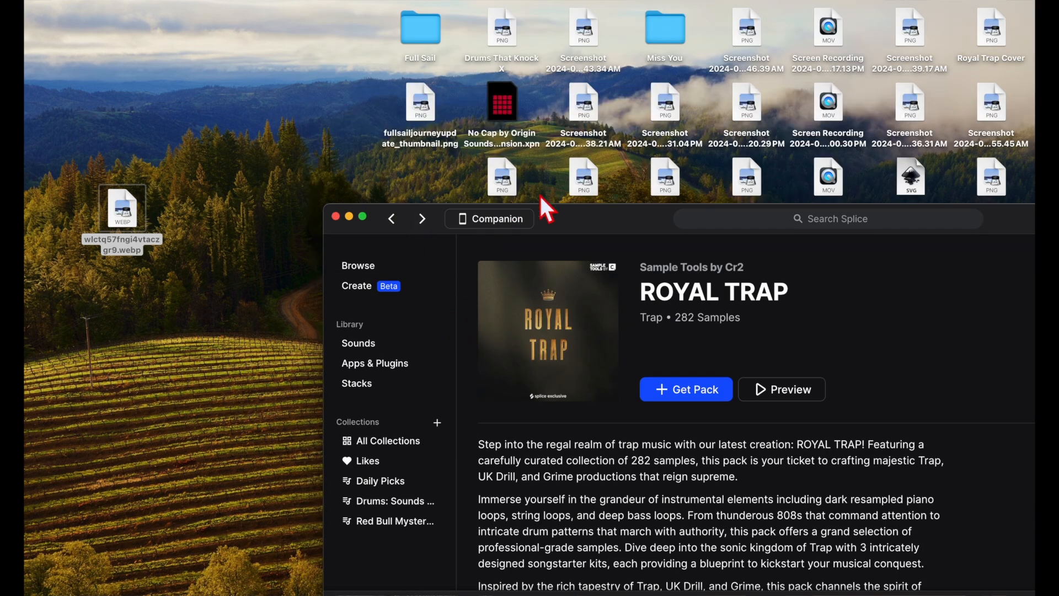
drag(610, 216, 560, 206)
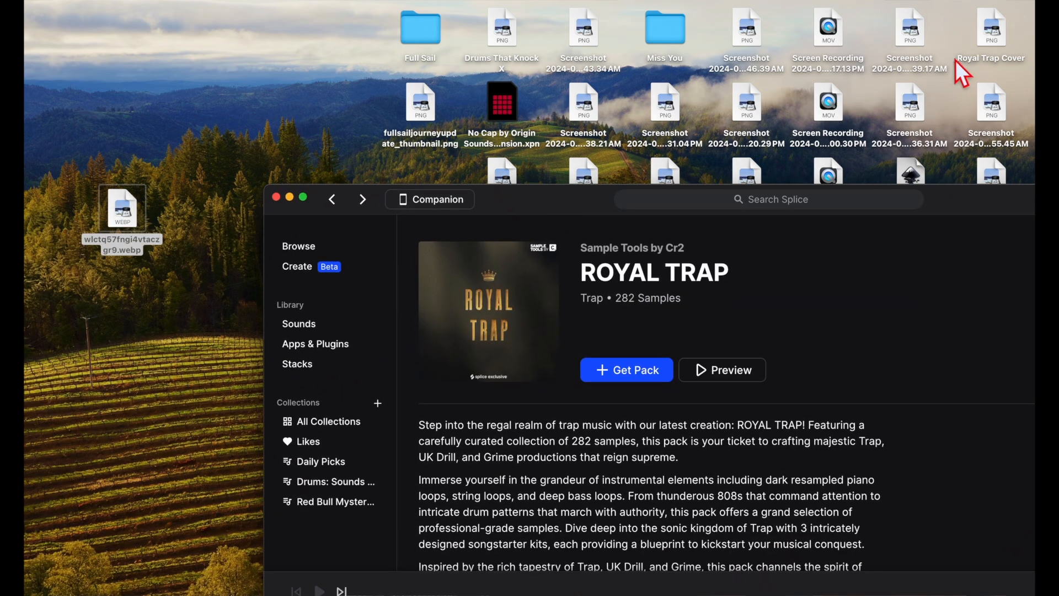
drag(992, 33, 125, 307)
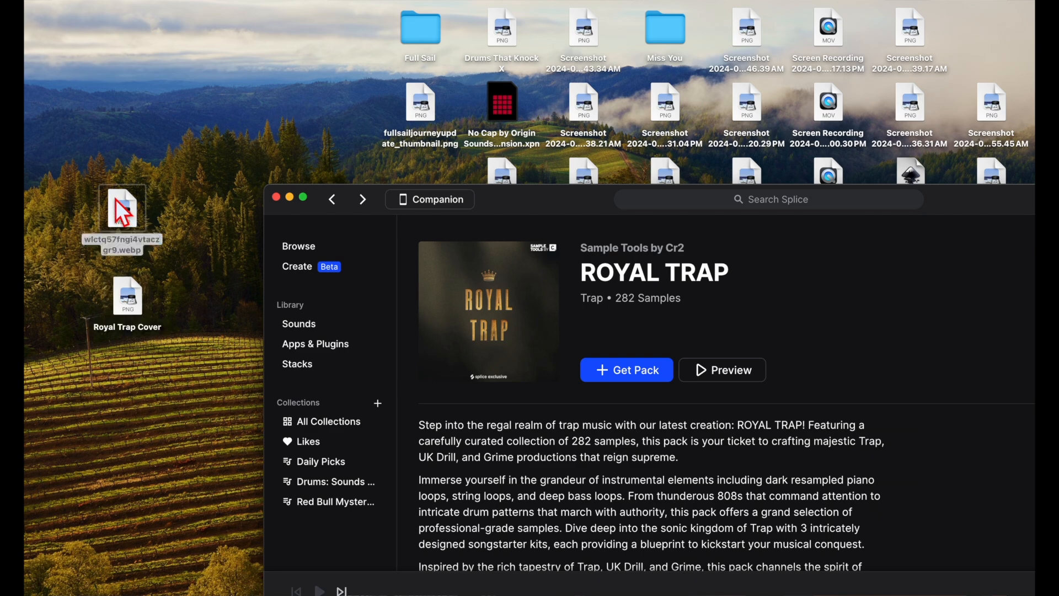
right_click(116, 200)
click(155, 235)
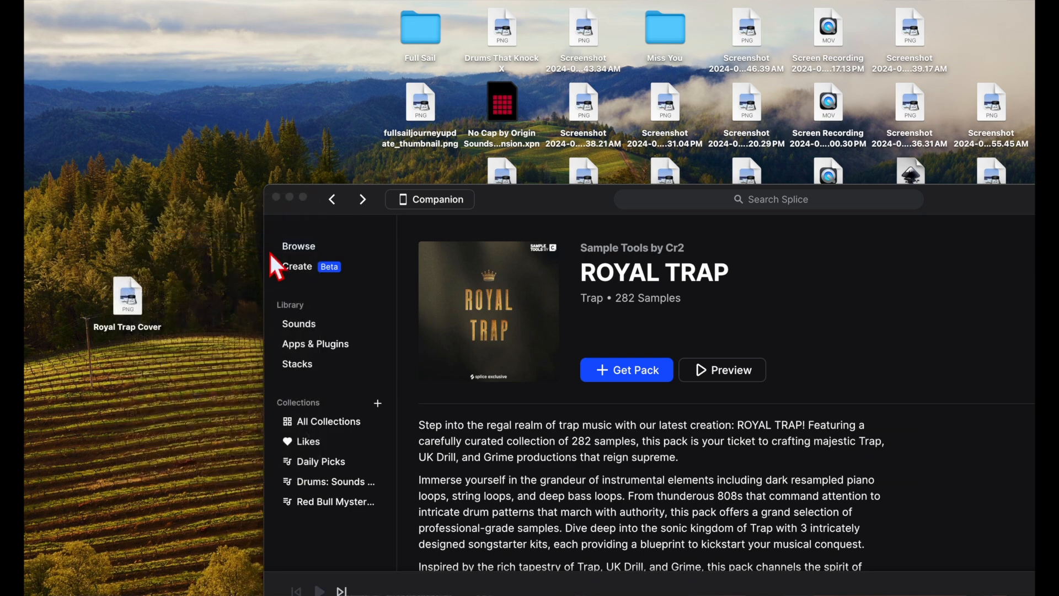
Select and copy the full ROYAL TRAP pack description in Splice.
drag(517, 194, 511, 61)
scroll(567, 339, down, 5)
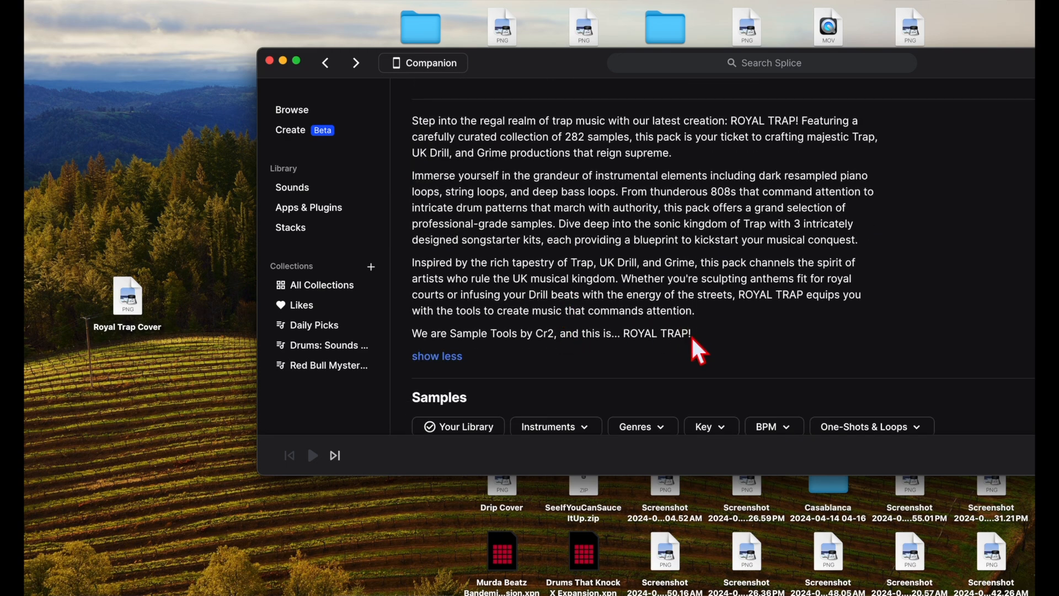
triple_click(551, 326)
drag(550, 325, 747, 342)
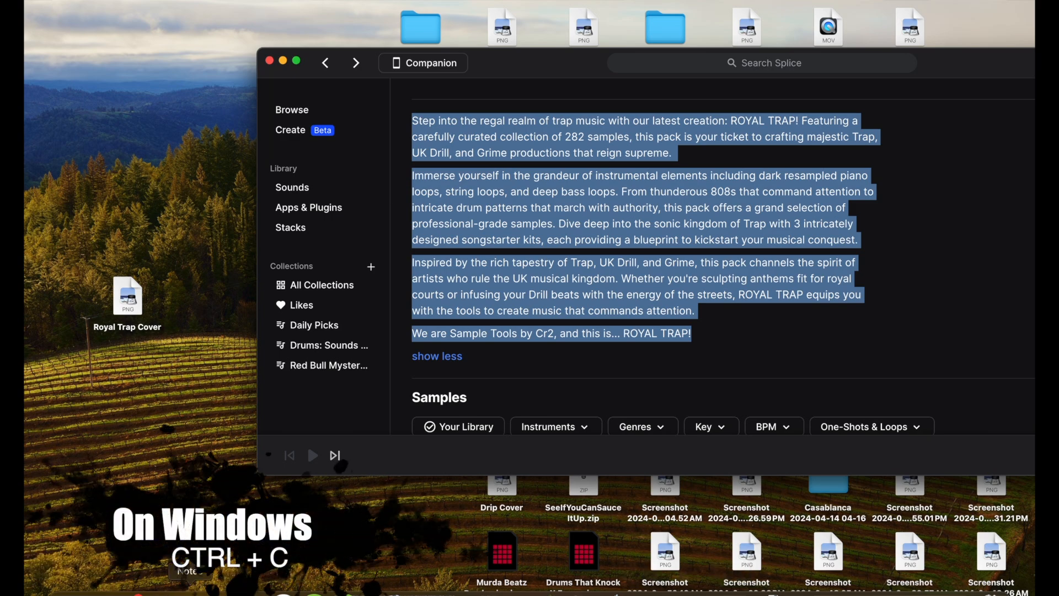
Launch MPC Expansion Builder and add the Royal Trap Cover file as the expansion image.
click(96, 593)
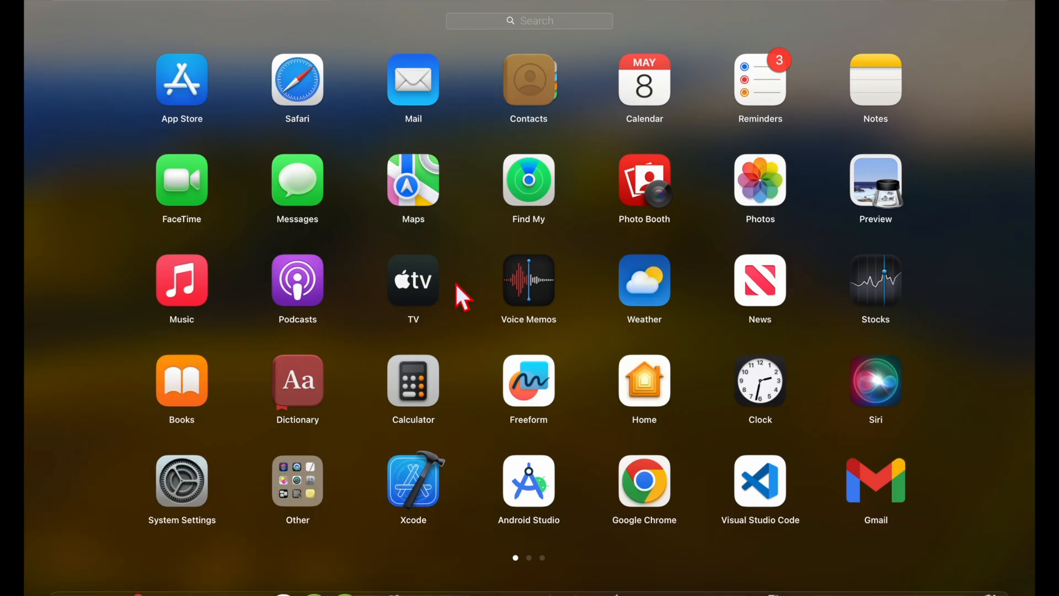
text(mpc)
key(Return)
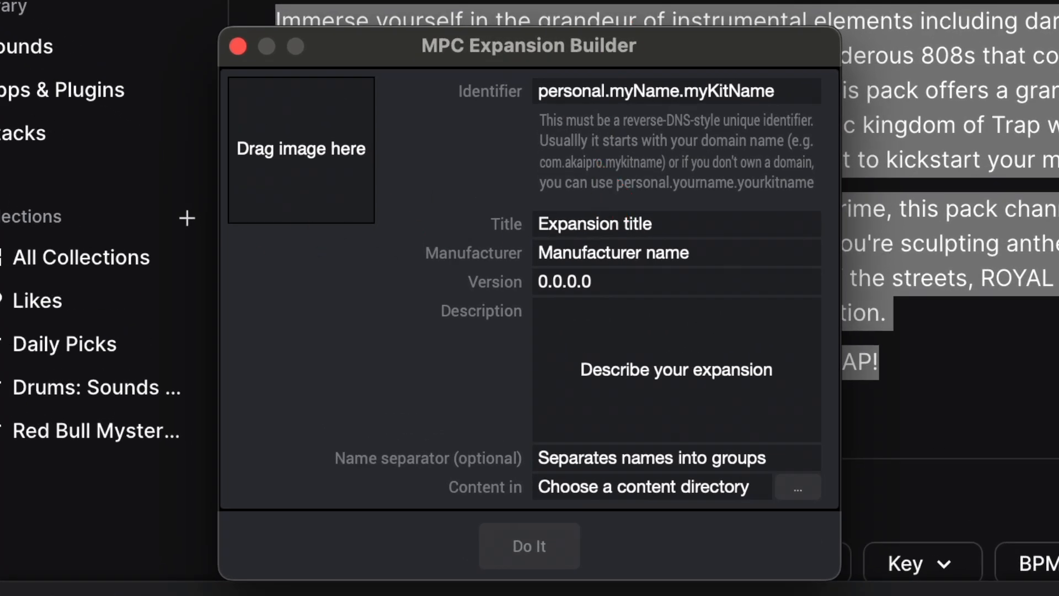
drag(486, 265, 281, 132)
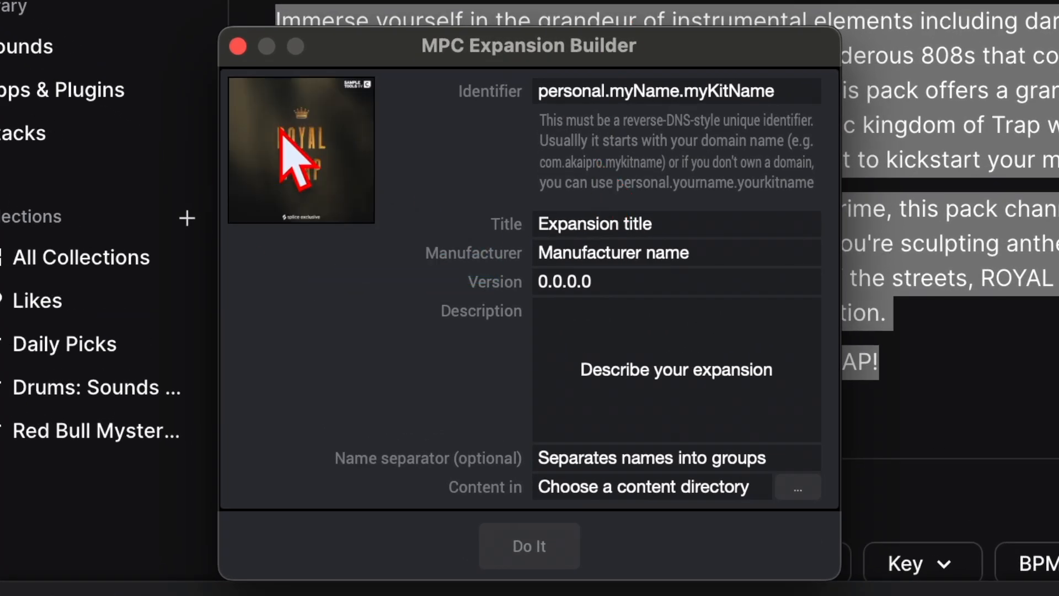
Paste the copied pack text as the expansion's description and set the version to 0.0.0.1.
click(610, 385)
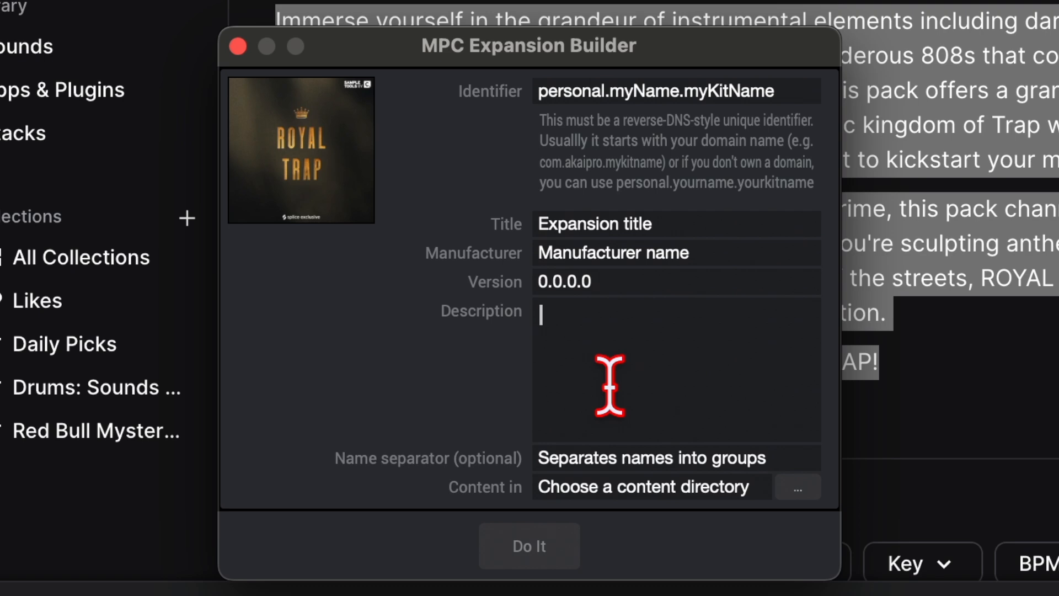
key(super+v)
scroll(618, 405, up, 10)
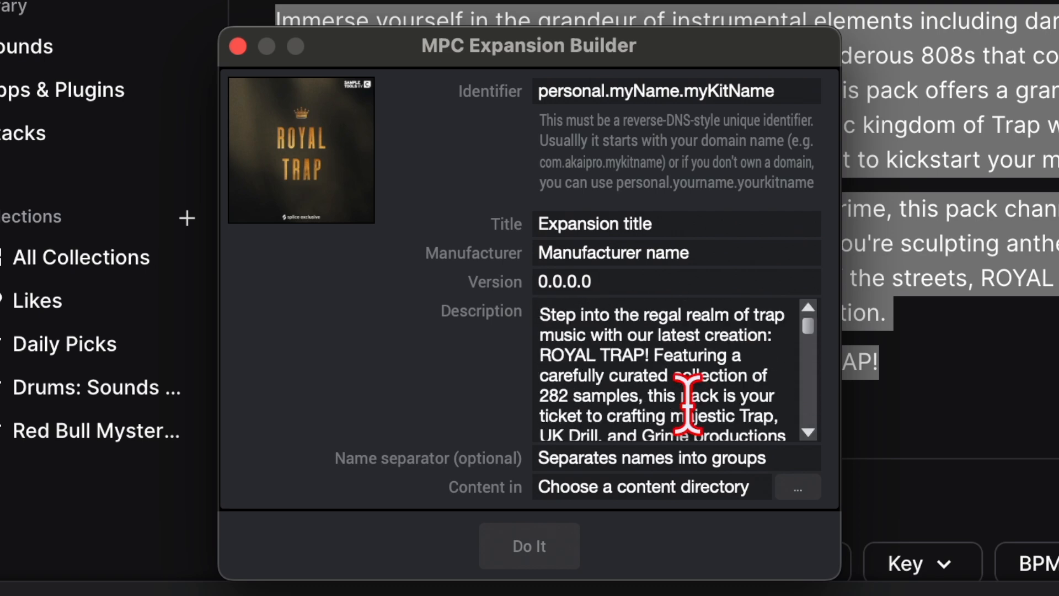
click(625, 284)
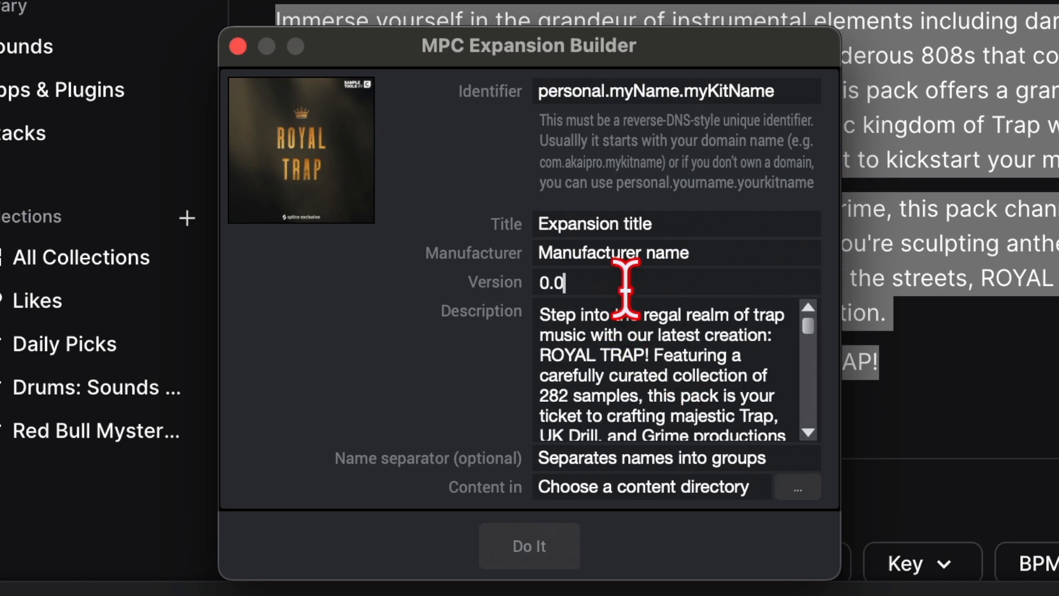
Set the expansion's manufacturer to Sample Tools by Cr2.
click(703, 253)
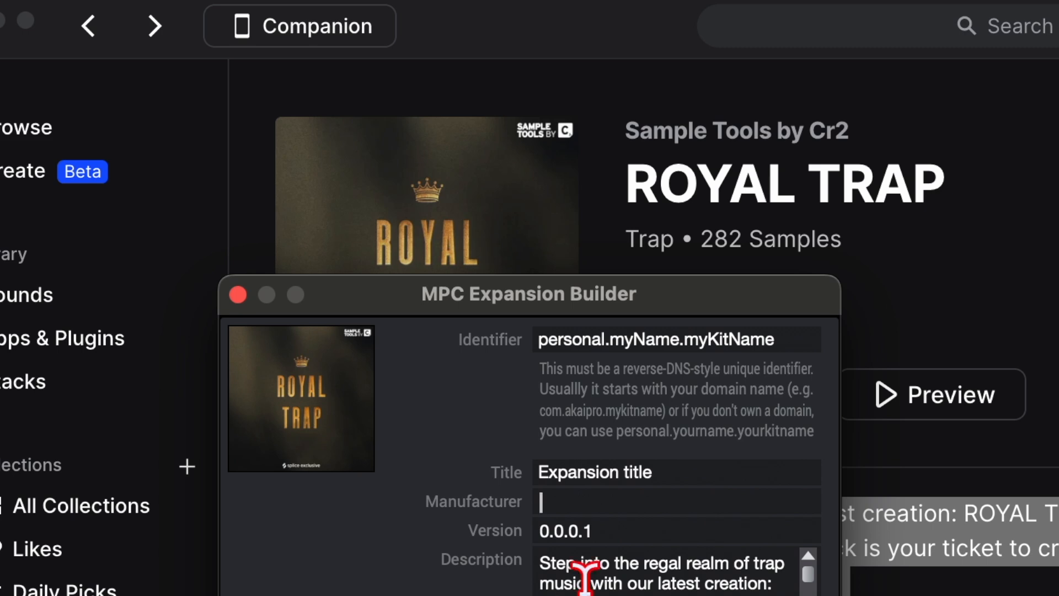
text(Samp)
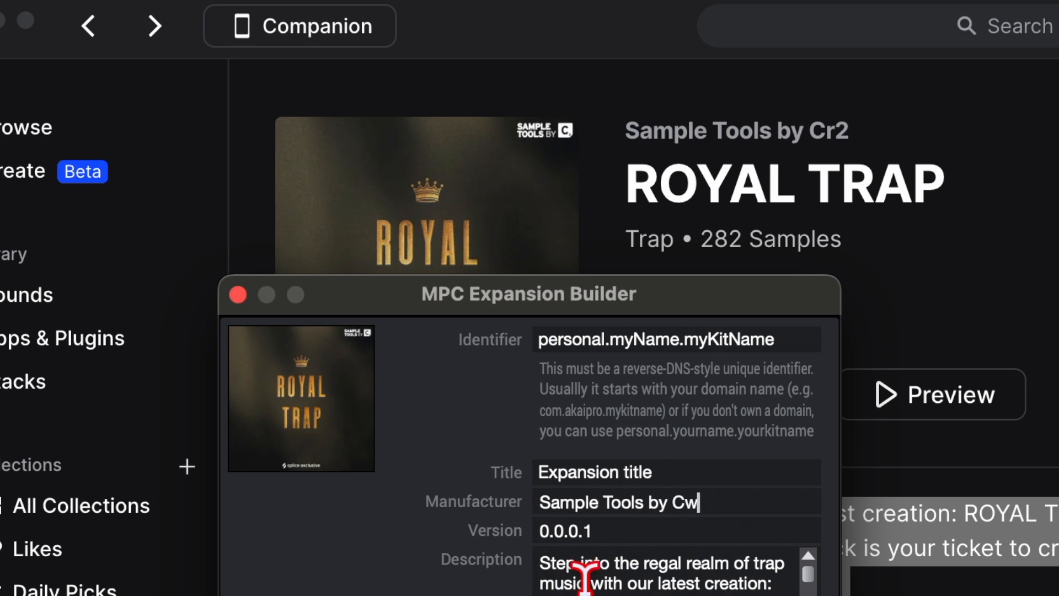
text(le Tools by Cr32)
key(BackSpace)
key(BackSpace)
text(2)
Title the expansion Royal Trap and set its identifier to com.sampletoolsbycr3.royaltrap.
click(598, 467)
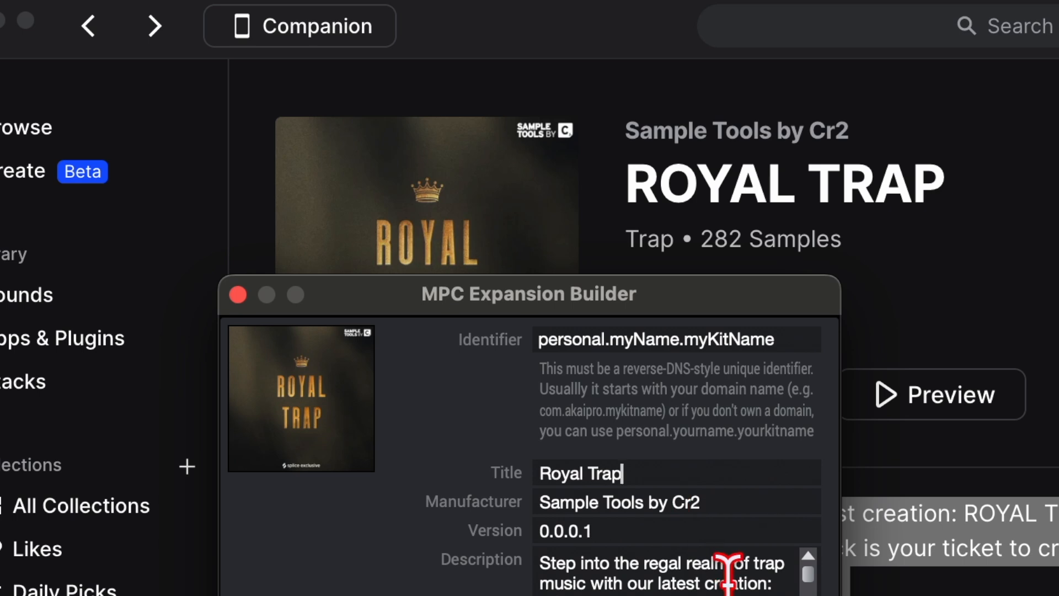
scroll(728, 571, down, 3)
click(779, 328)
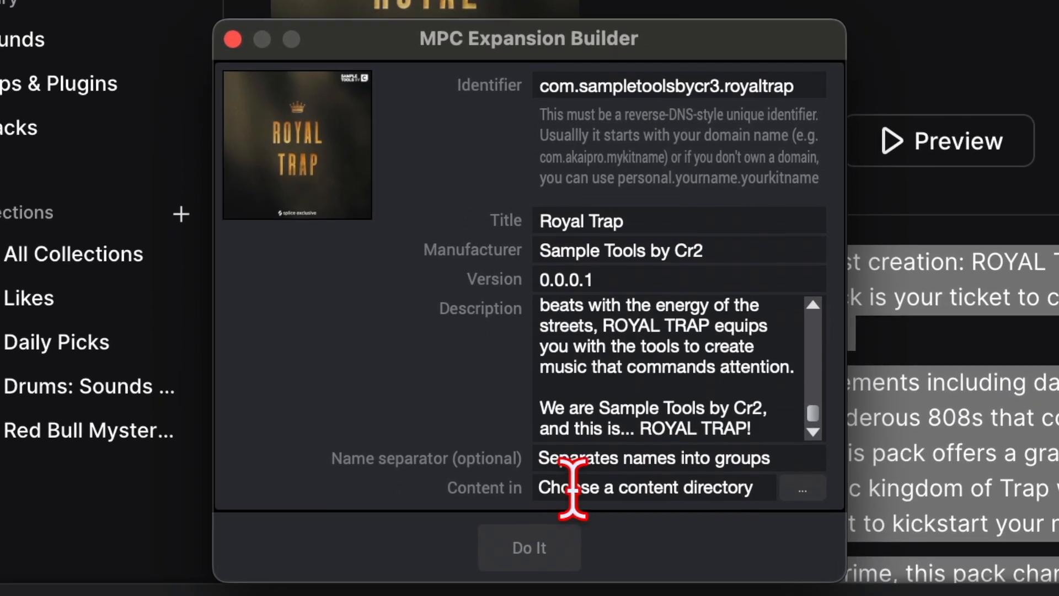
Set the expansion's content directory to the Sample_Tools_by_Cr2_-_ROYAL_TRAP folder inside Splice > sounds > packs > ROYAL TRAP.
click(803, 492)
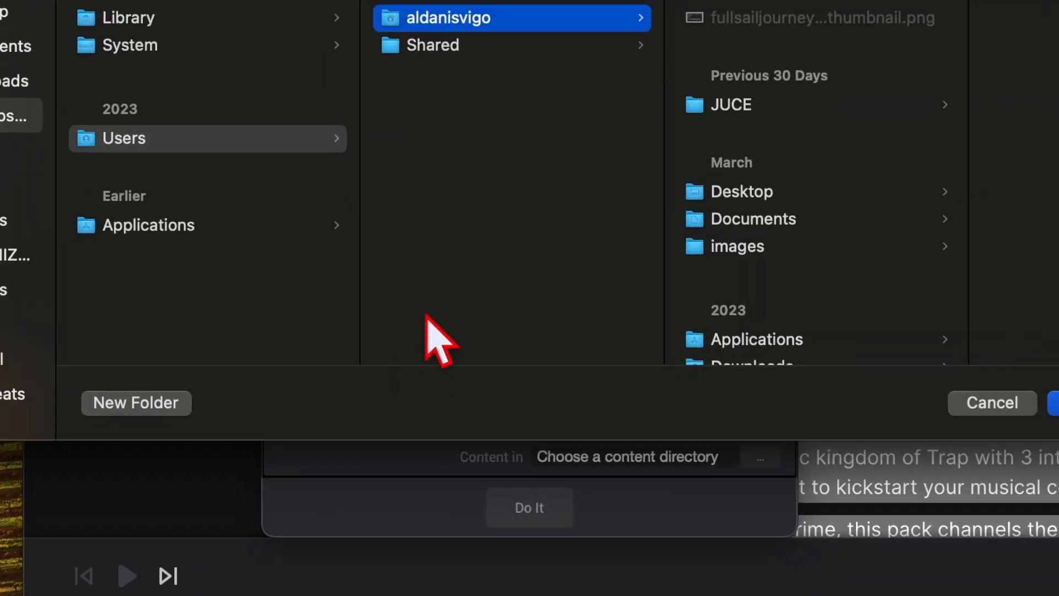
scroll(238, 347, down, 3)
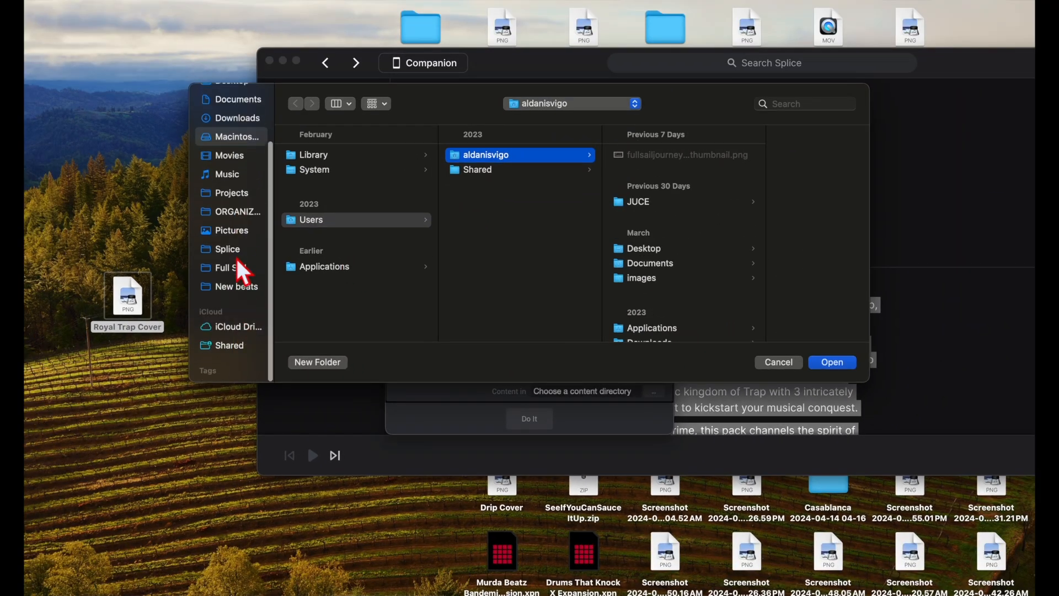
scroll(243, 276, up, 3)
click(235, 300)
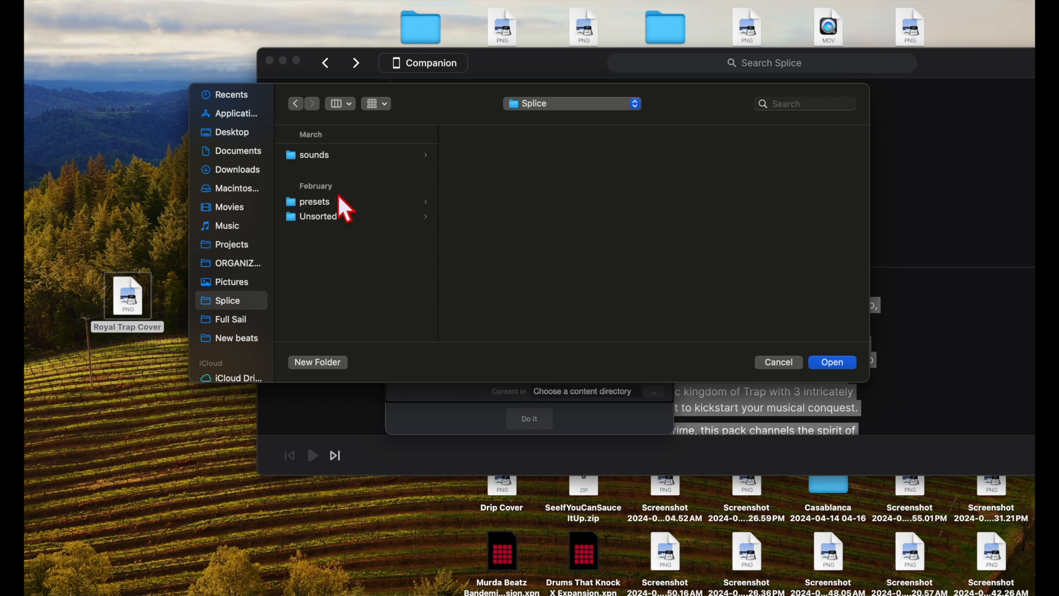
click(330, 156)
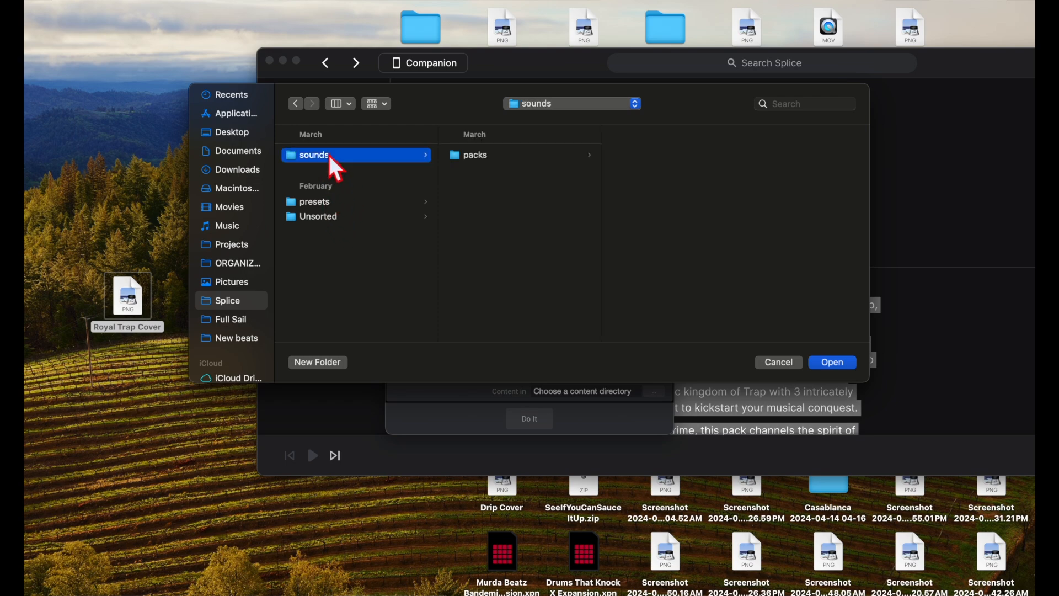
click(490, 156)
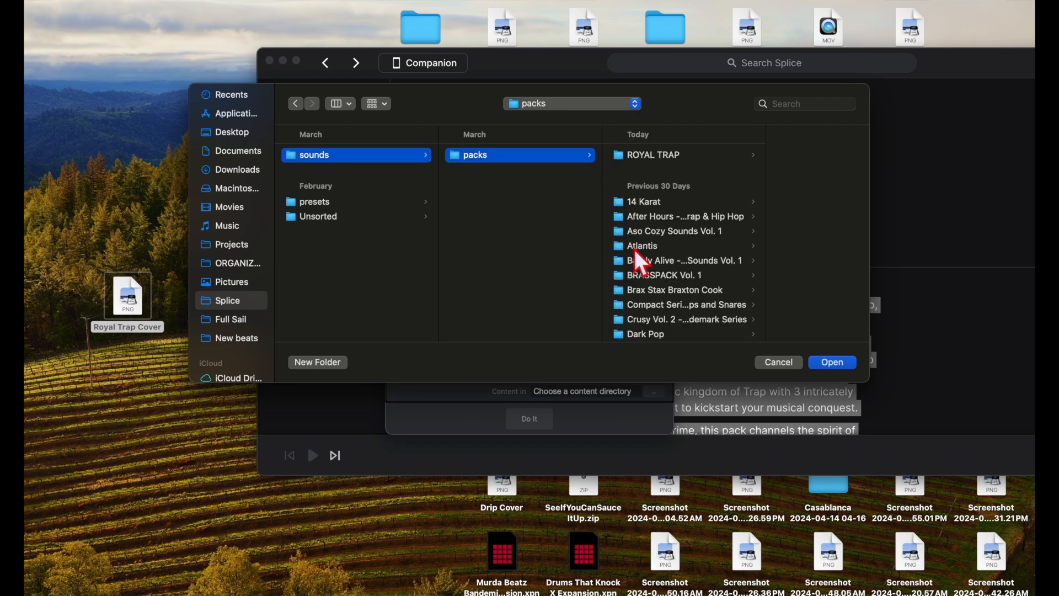
click(651, 156)
click(764, 159)
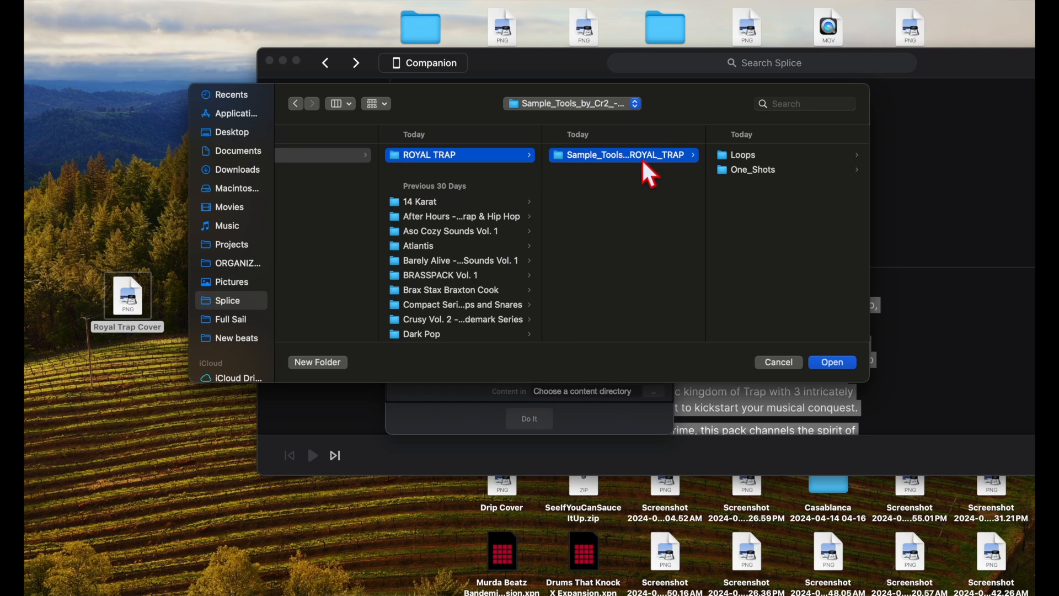
click(834, 366)
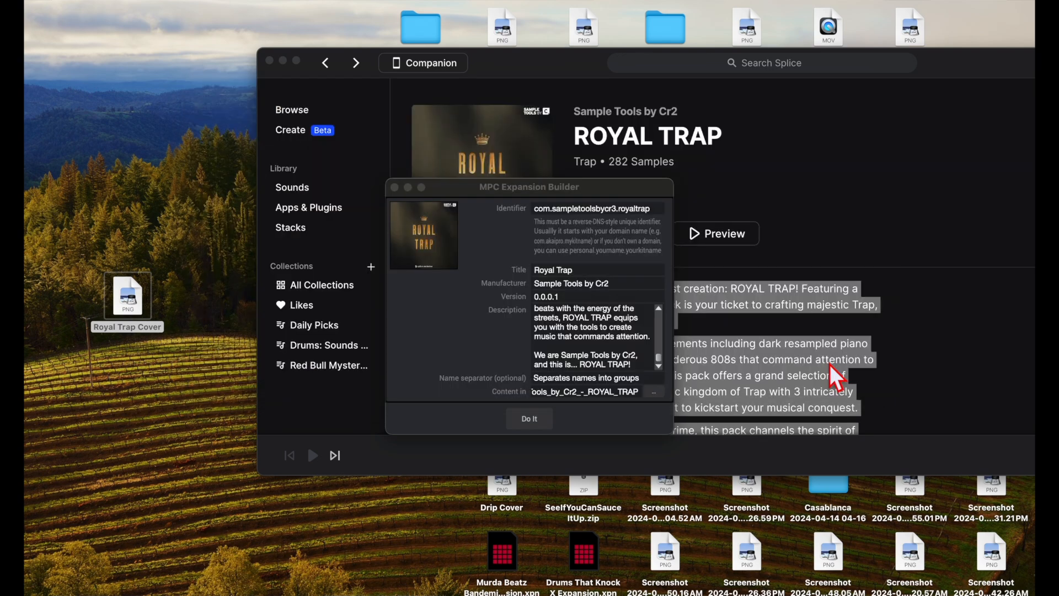
Start building the expansion, choose the Desktop as its save location and name the file Royal Trap by Cr2.
drag(589, 185, 578, 112)
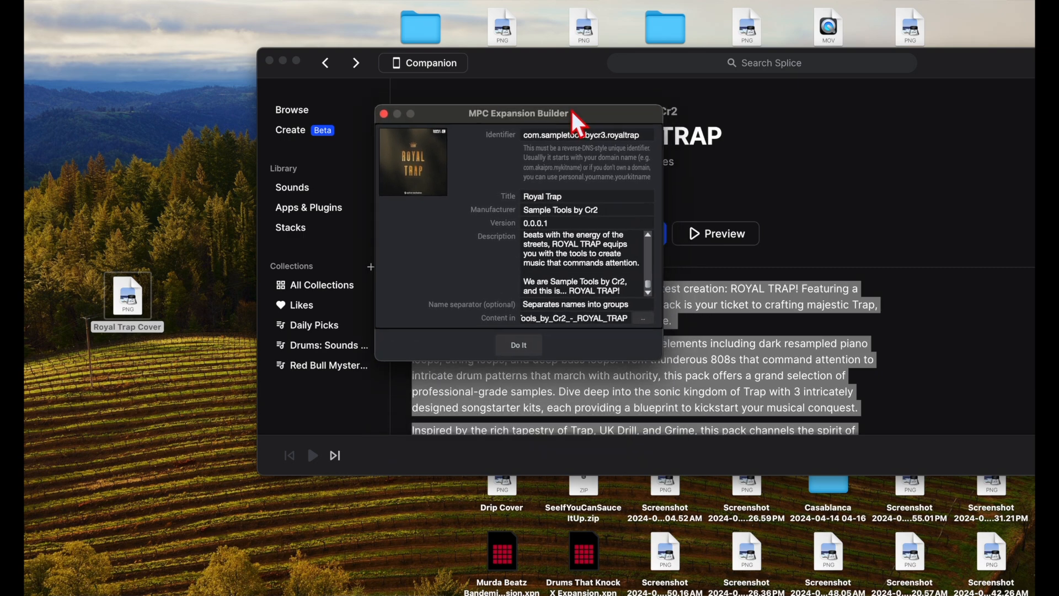
click(522, 350)
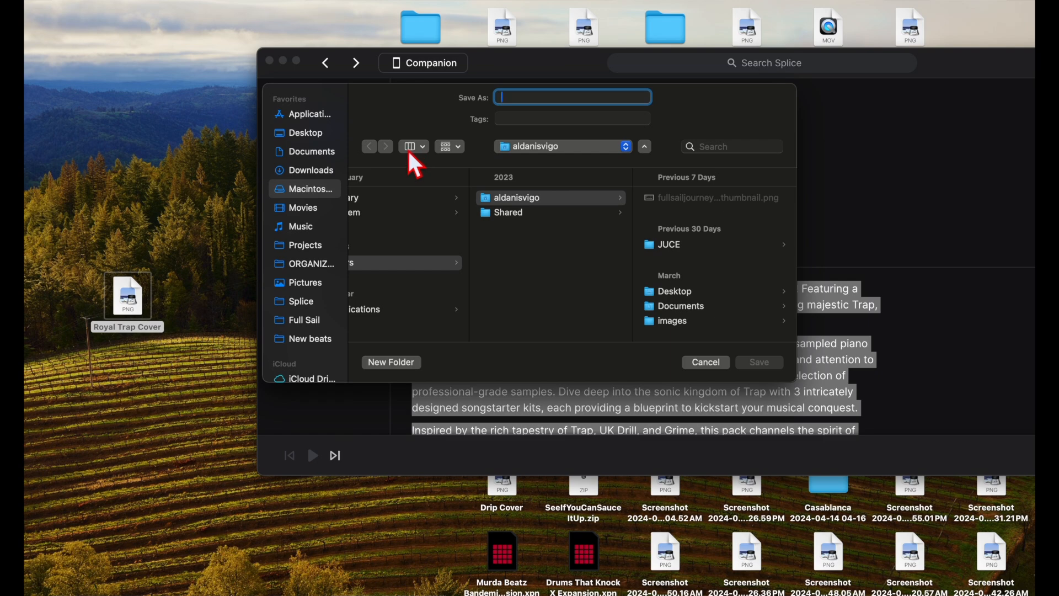
click(302, 134)
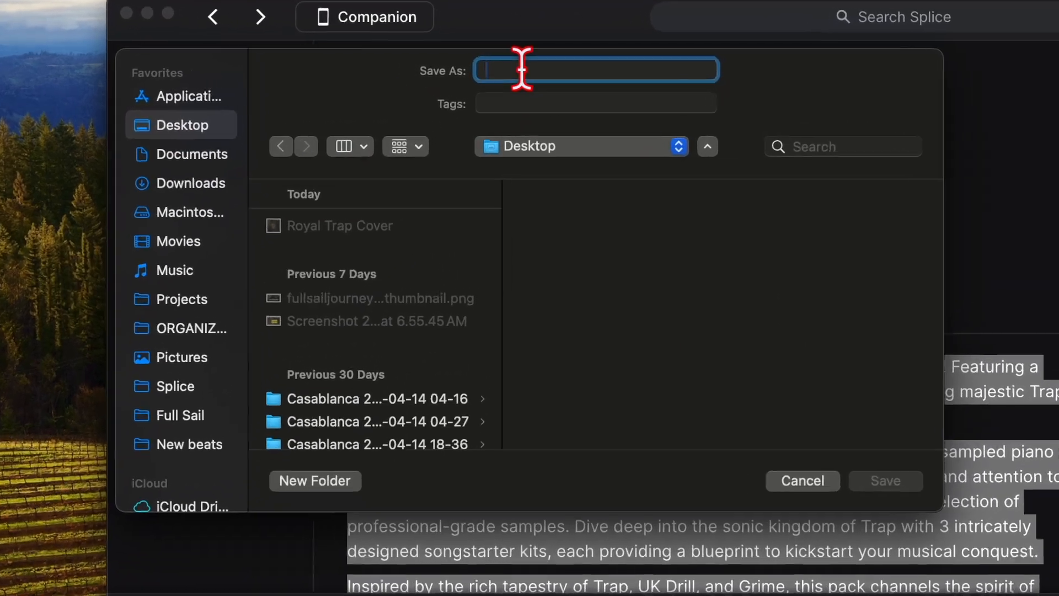
text(Yo)
key(BackSpace)
key(BackSpace)
text(T)
key(BackSpace)
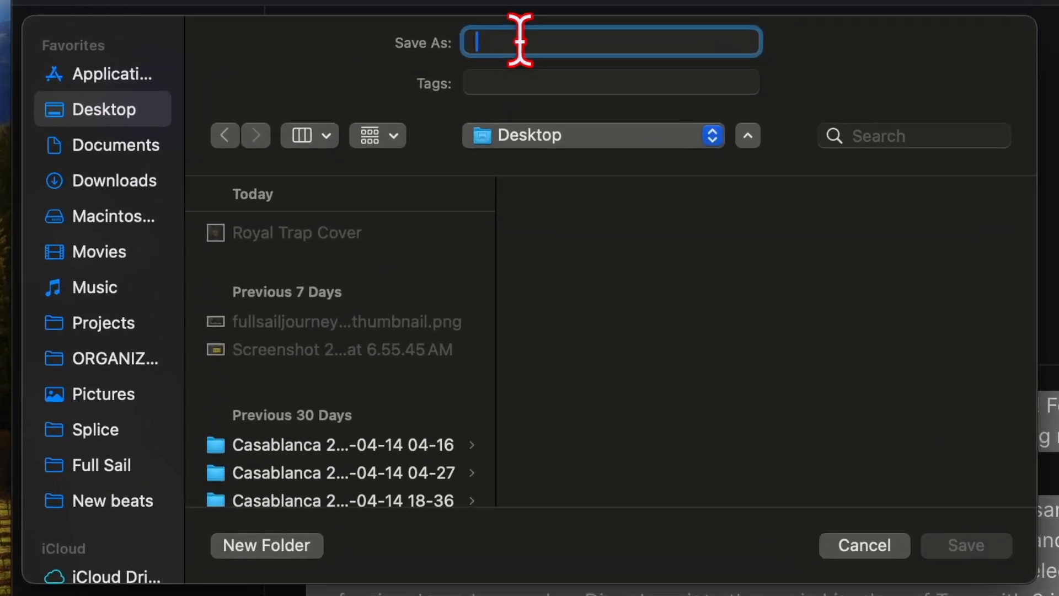
text(ROy)
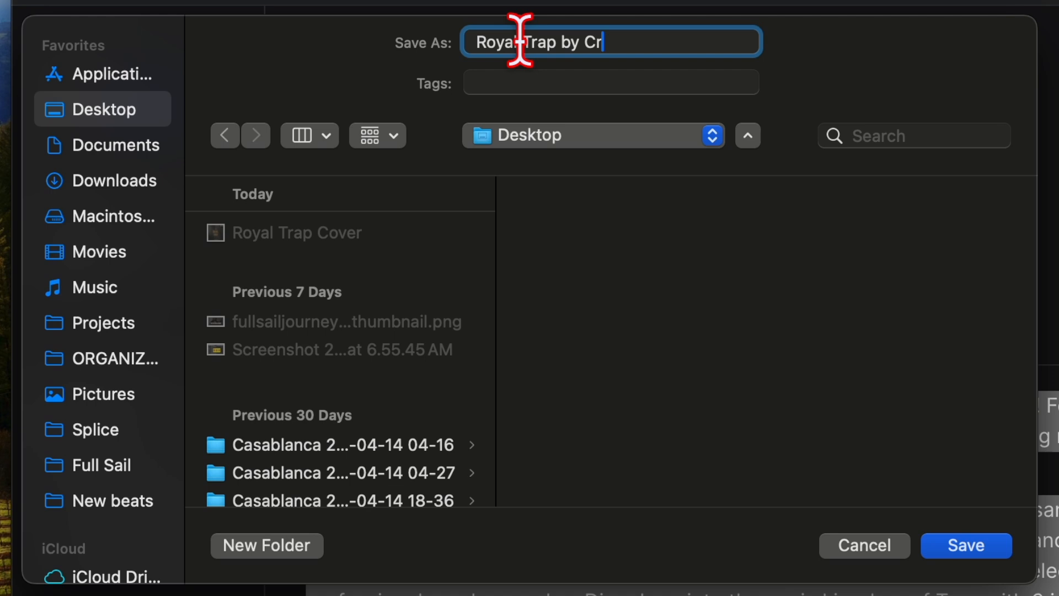
text(2)
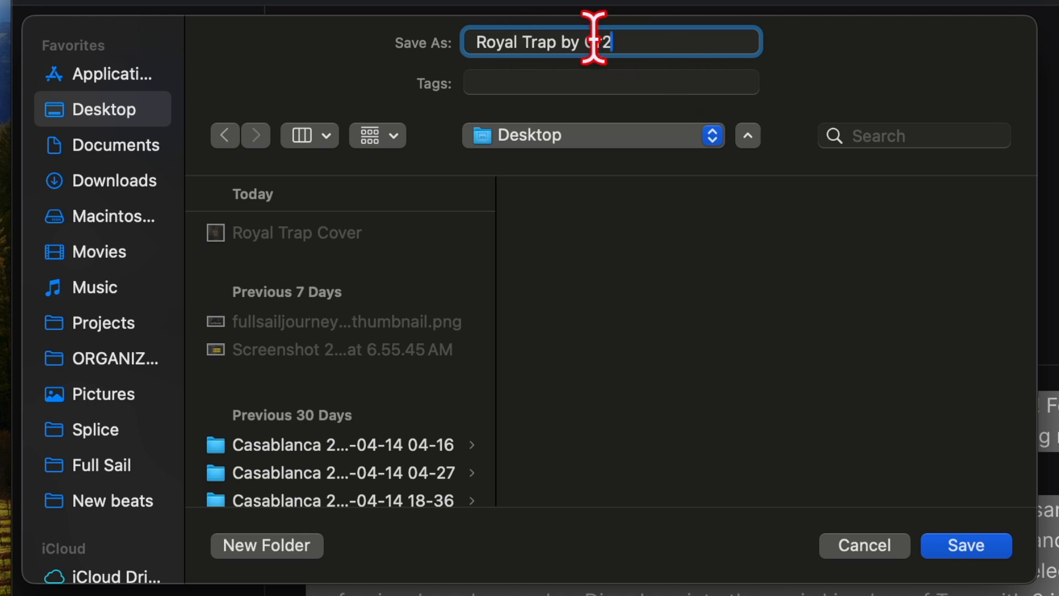
Change the file name to Royal Trap Expansion, save the expansion and dismiss the completion message.
click(592, 41)
drag(620, 41, 578, 42)
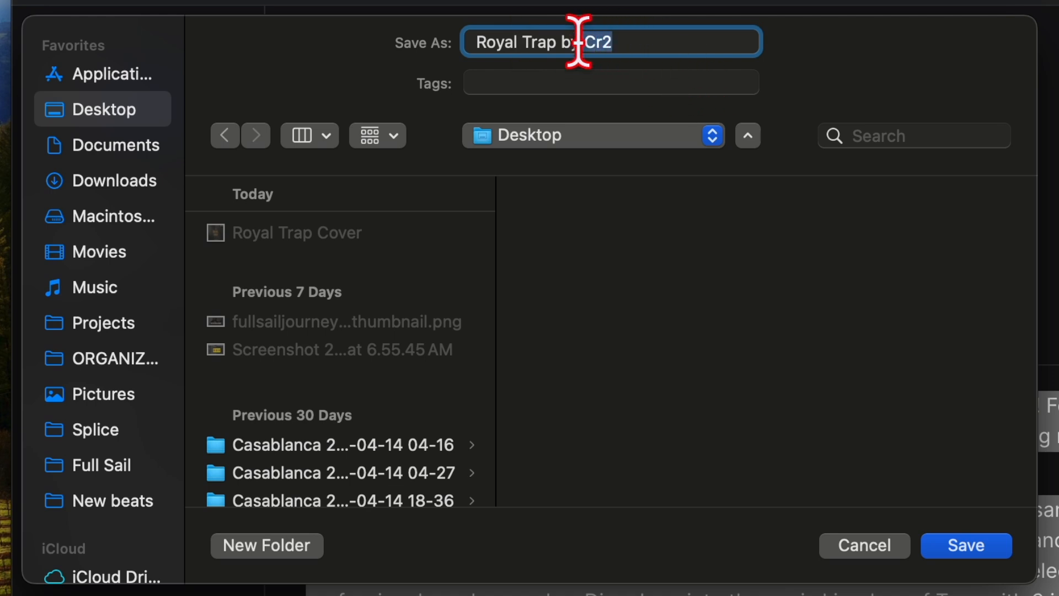
key(BackSpace)
key(BackSpace)
key(BackSpace)
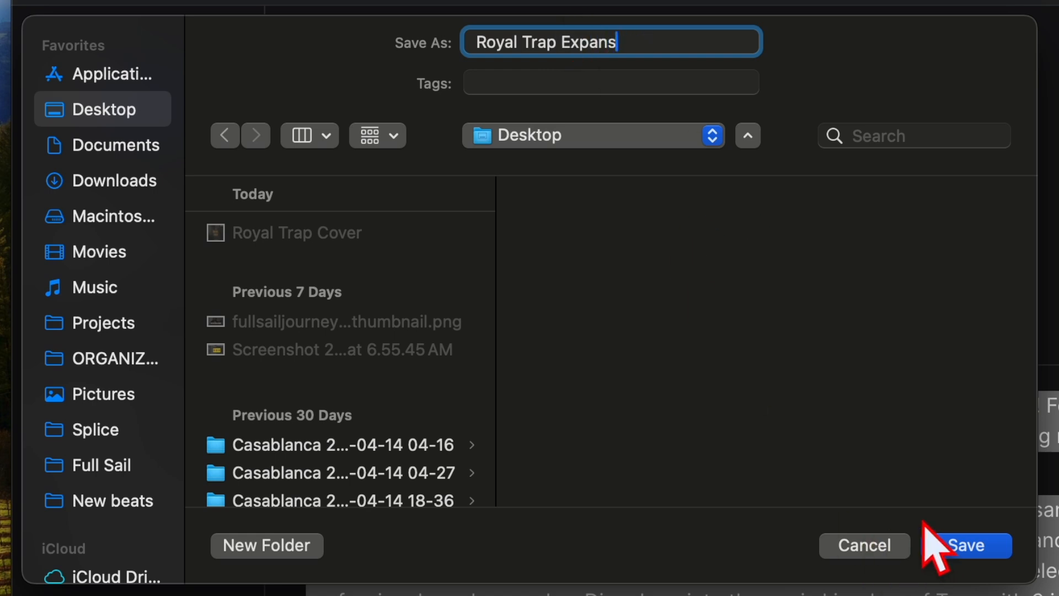
click(927, 527)
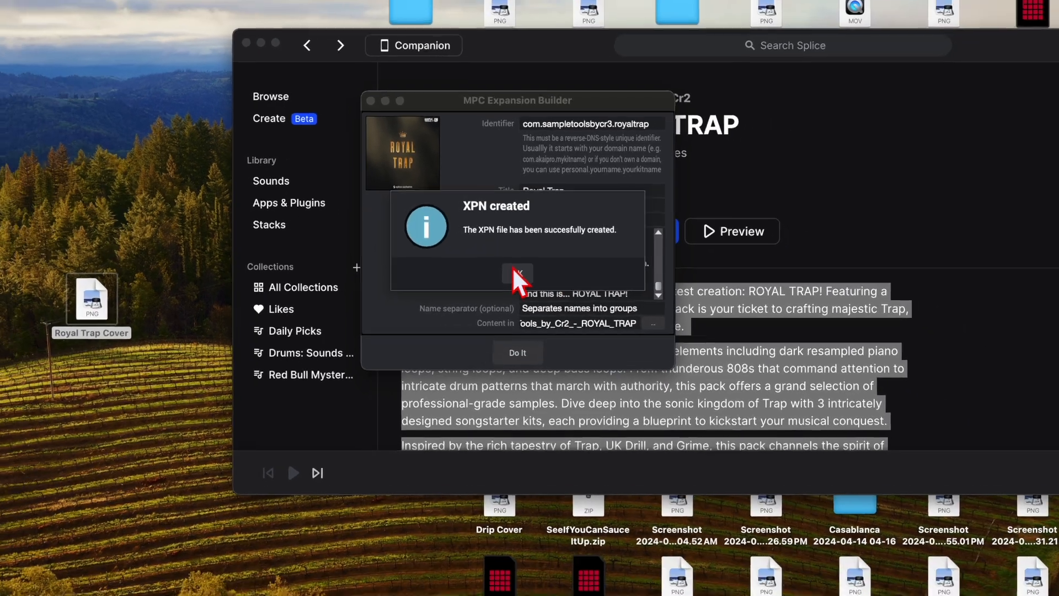
click(513, 273)
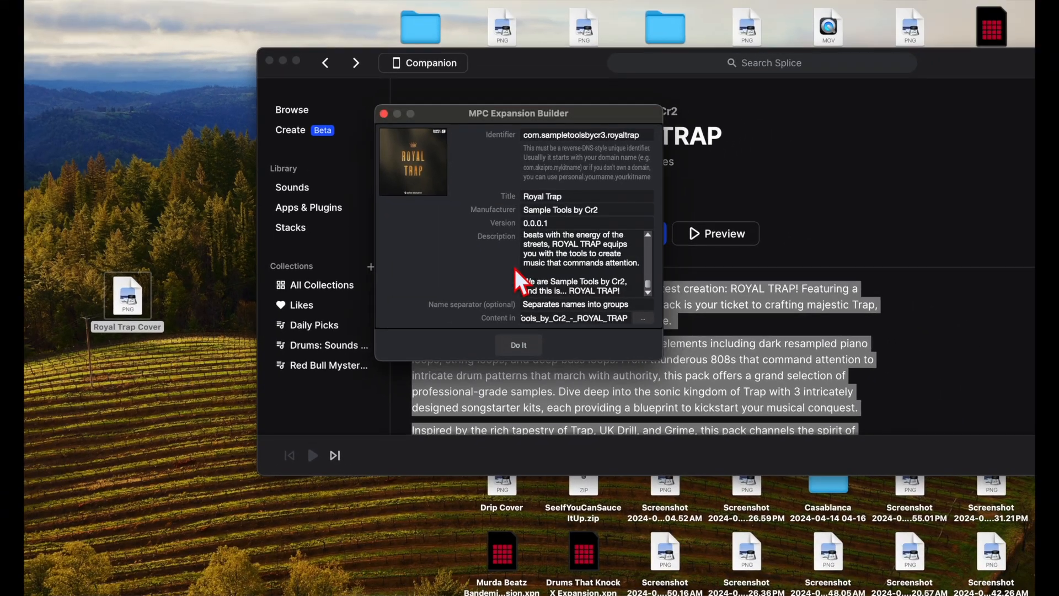
Close the MPC Expansion Builder and Splice windows and place Royal Trap Expansion.xpn below the Royal Trap Cover file on the desktop.
click(384, 113)
click(269, 61)
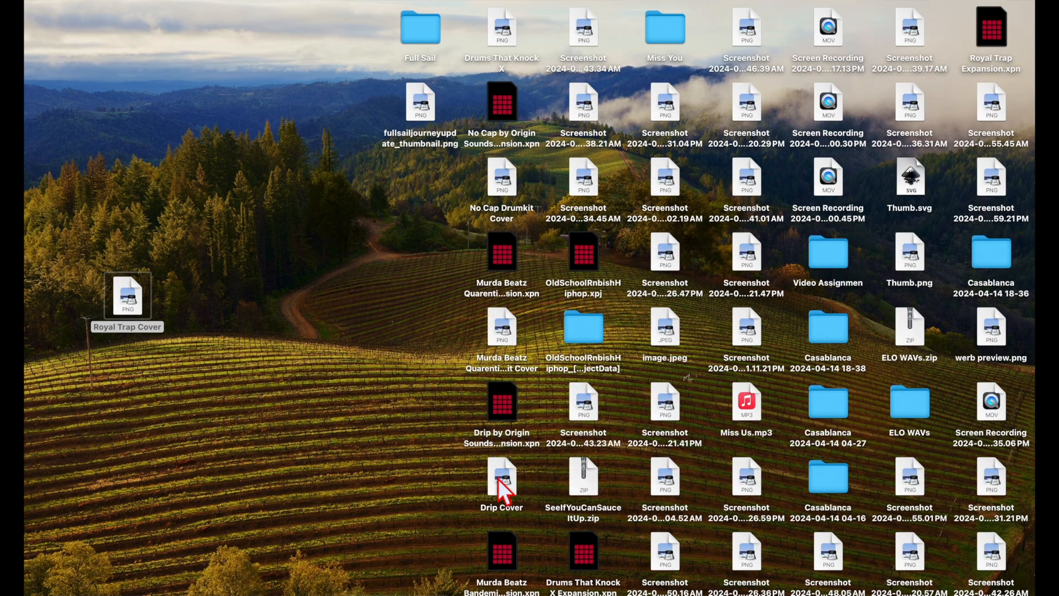
drag(1001, 22, 134, 359)
click(232, 337)
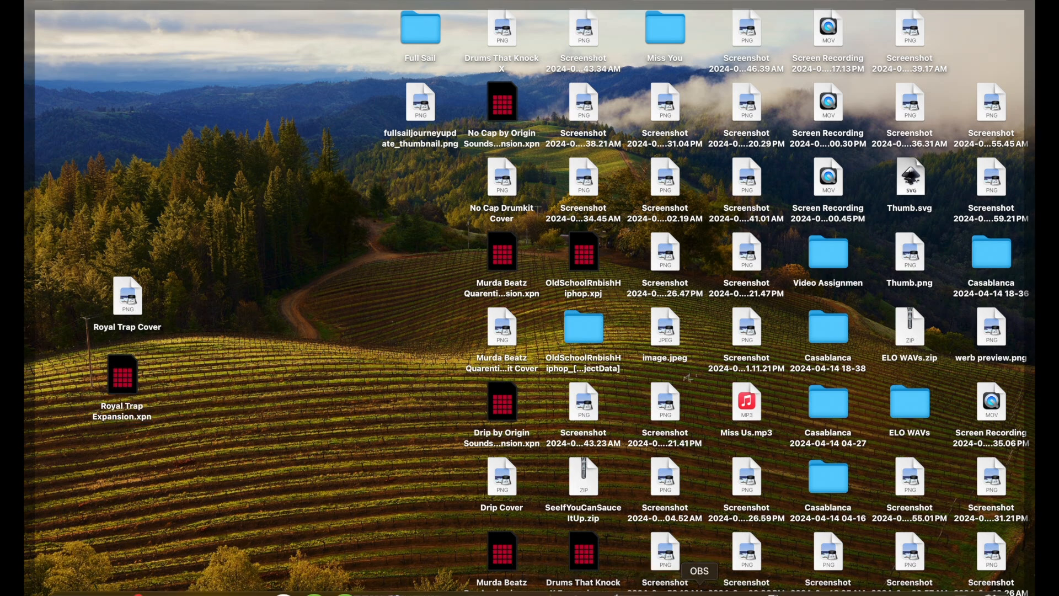
Switch to the MPC software, import Royal Trap Expansion.xpn as an expansion pack and look through the expansion browser.
click(735, 593)
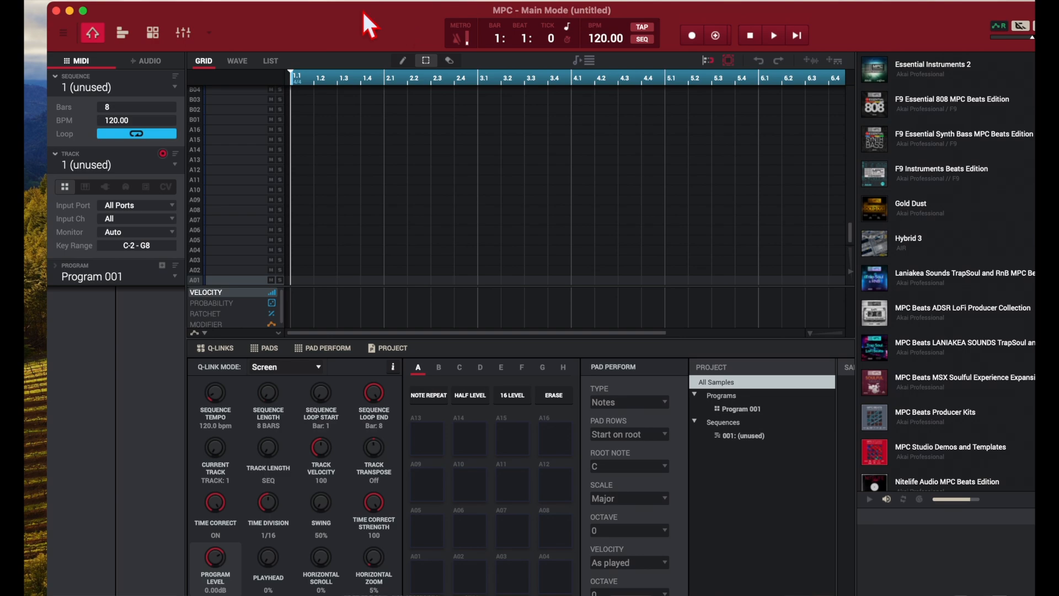
drag(364, 12, 503, 1)
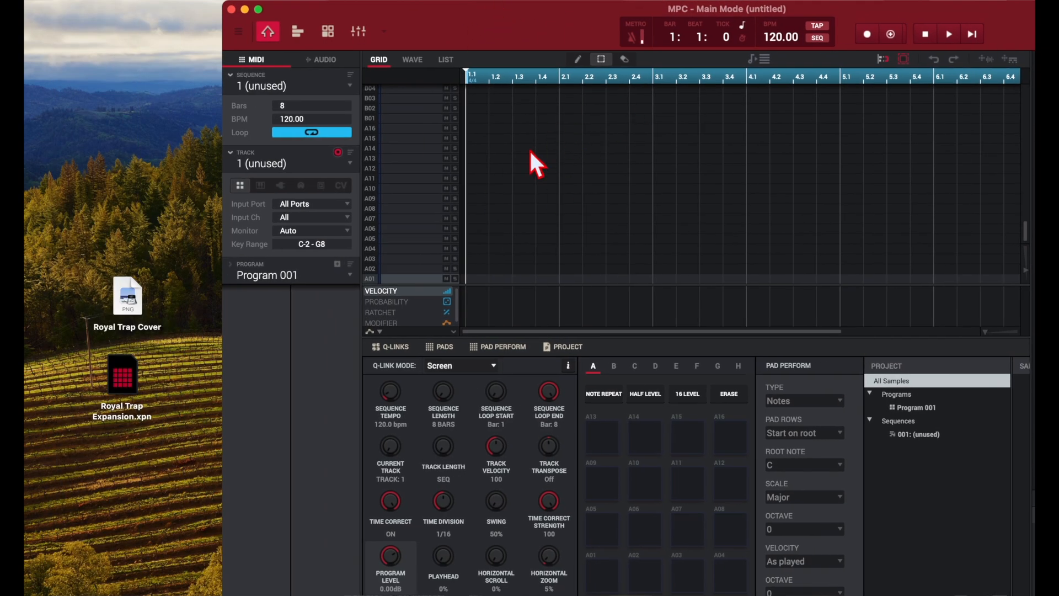
drag(117, 379, 554, 165)
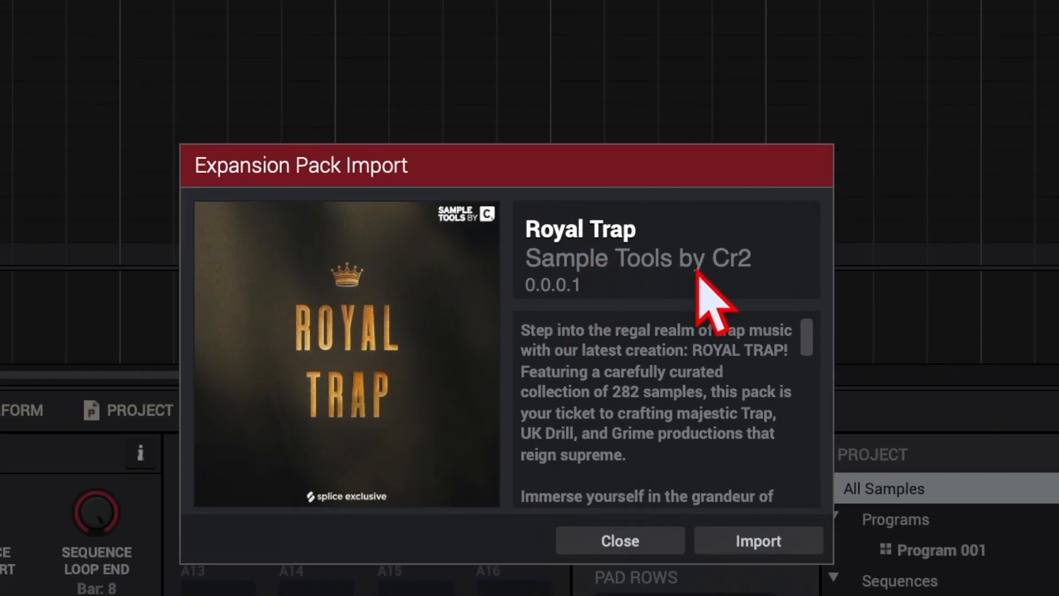
click(760, 544)
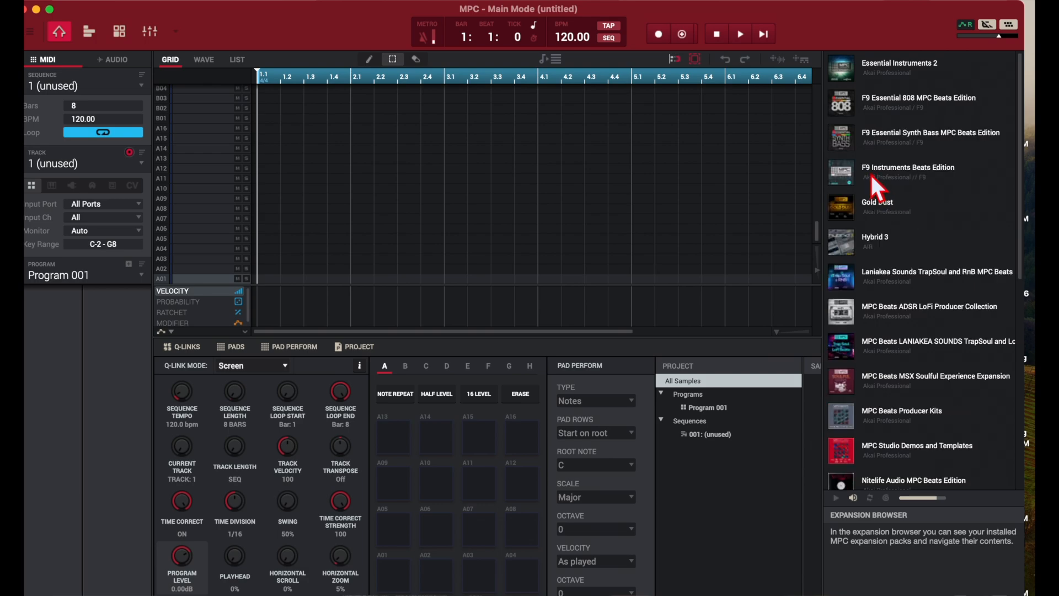
scroll(891, 273, down, 8)
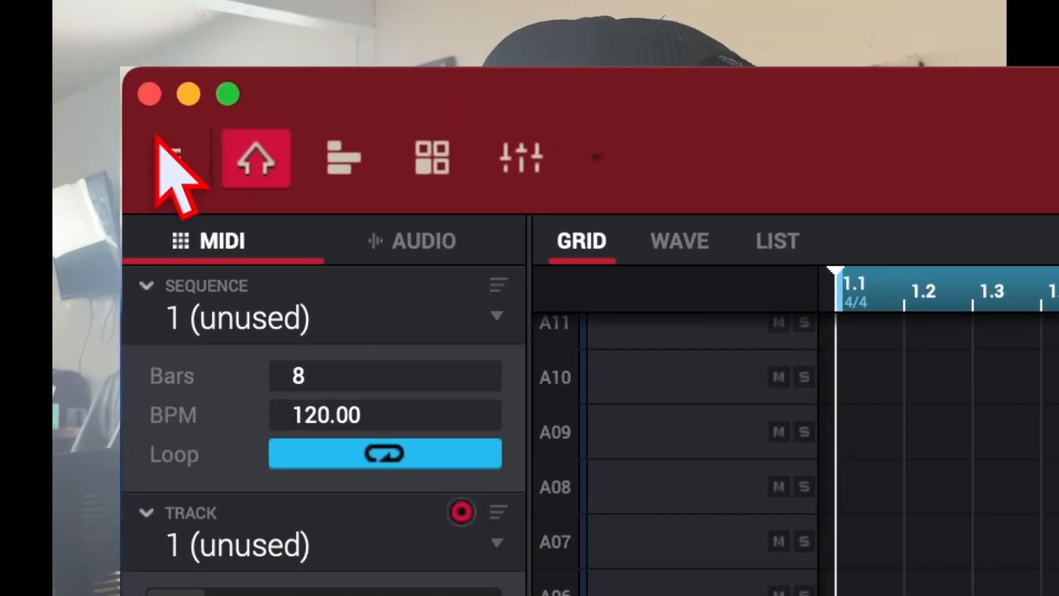
Open the Expansion Manager in the MPC software.
click(38, 31)
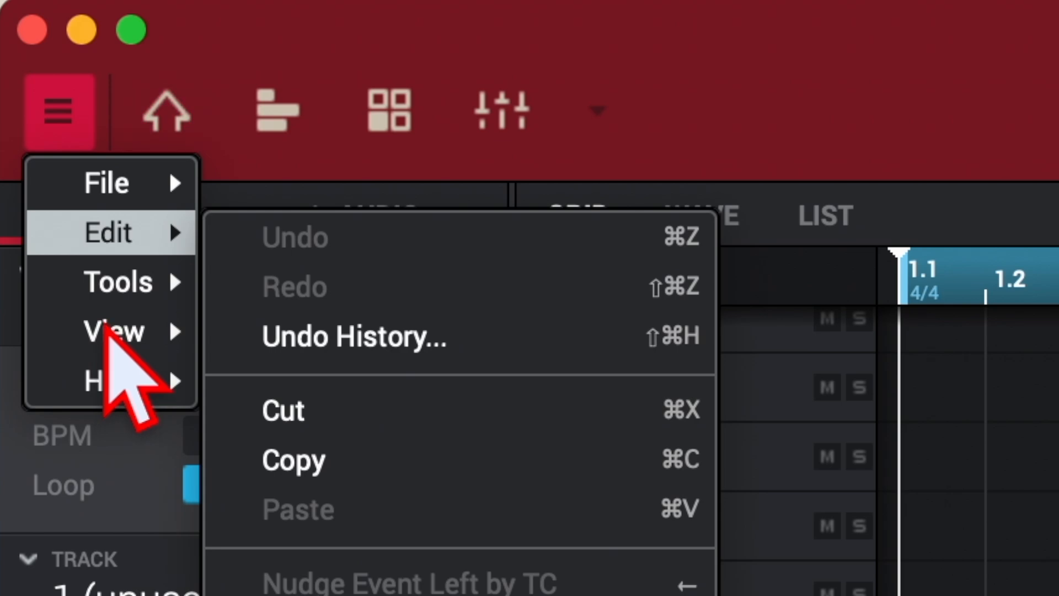
mouse_move(121, 234)
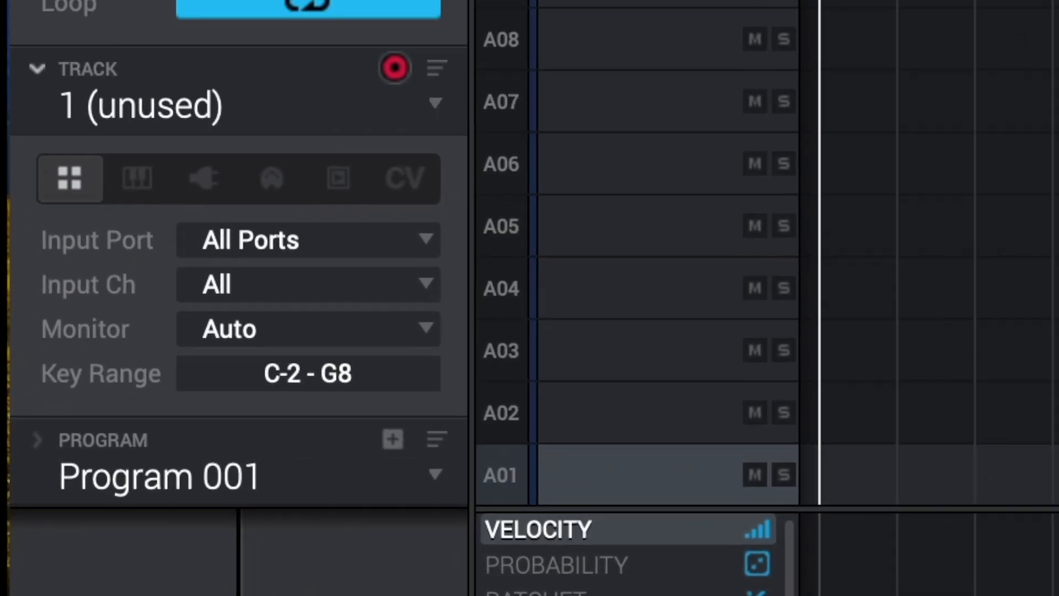
click(49, 29)
mouse_move(55, 160)
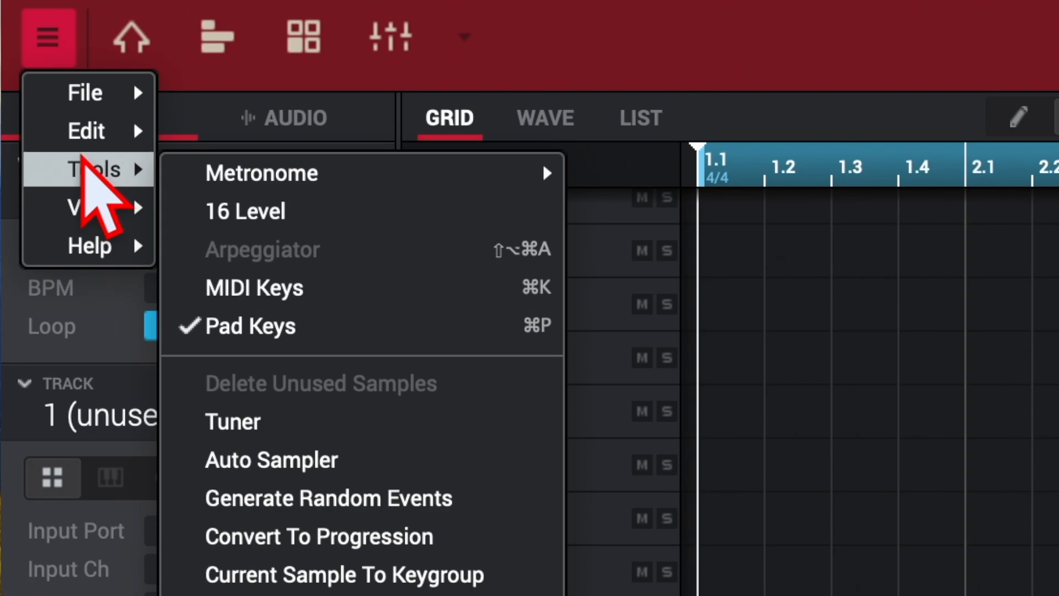
mouse_move(192, 182)
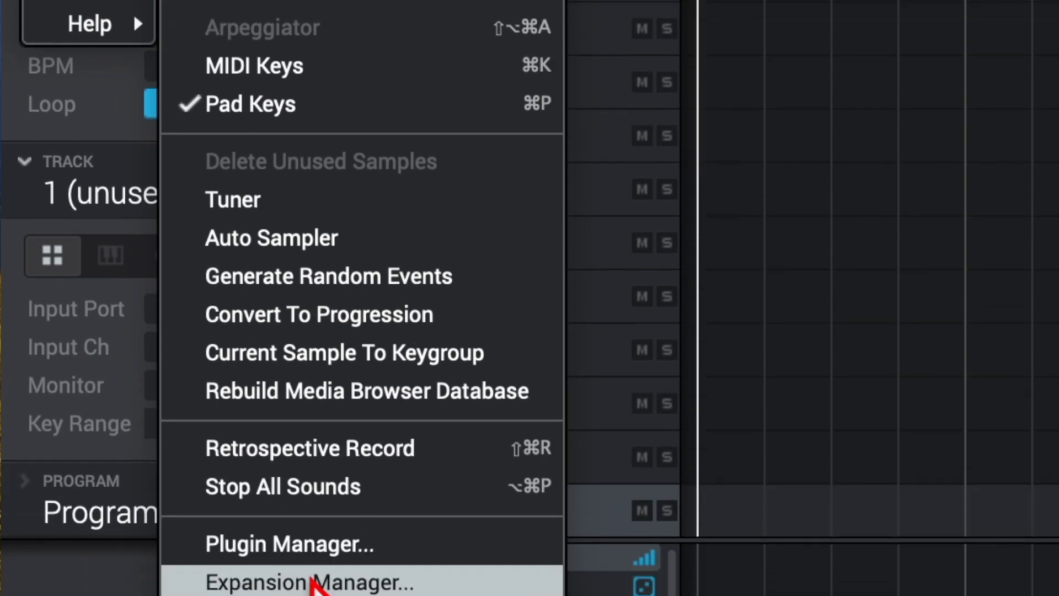
click(243, 577)
Disable the No Cap, Murda Beatz Quarentine Drumkit, Murda Beatz Bandemic Drumkit, Drums That Knock X and DRIP expansions.
scroll(505, 358, down, 10)
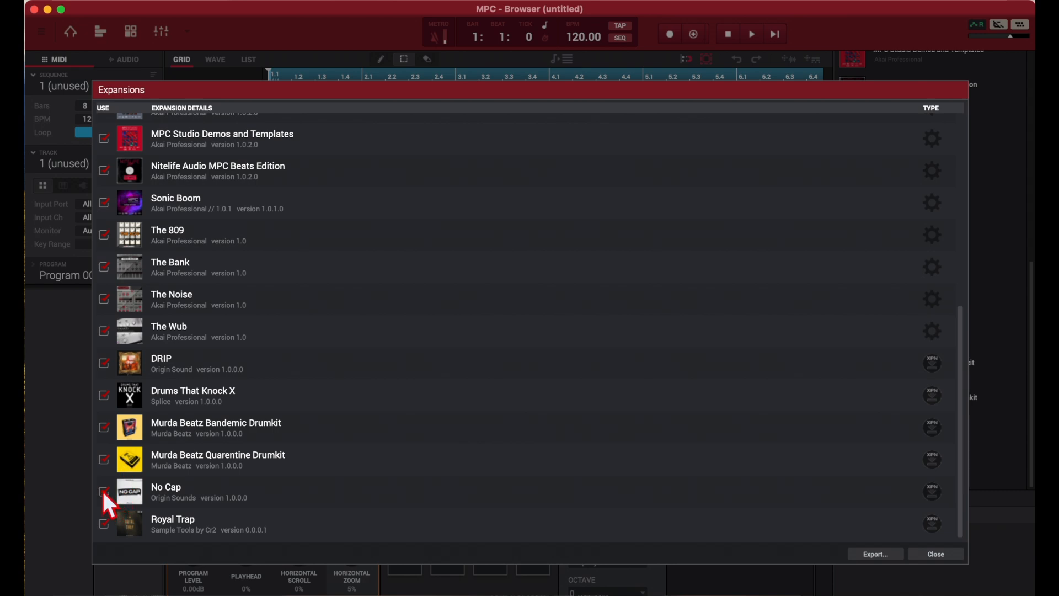
click(103, 491)
click(103, 458)
click(104, 428)
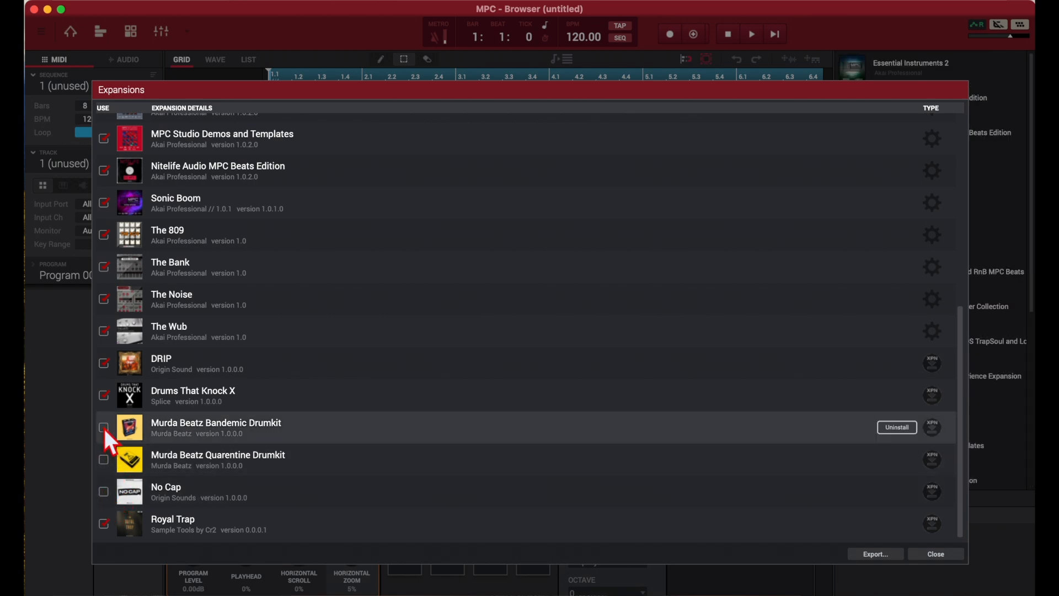
click(104, 395)
click(103, 362)
Disable The Wub, The Noise, The Bank, The 809, Sonic Boom, Nitelife Audio MPC Beats Edition and MPC Studio Demos and Templates.
click(103, 330)
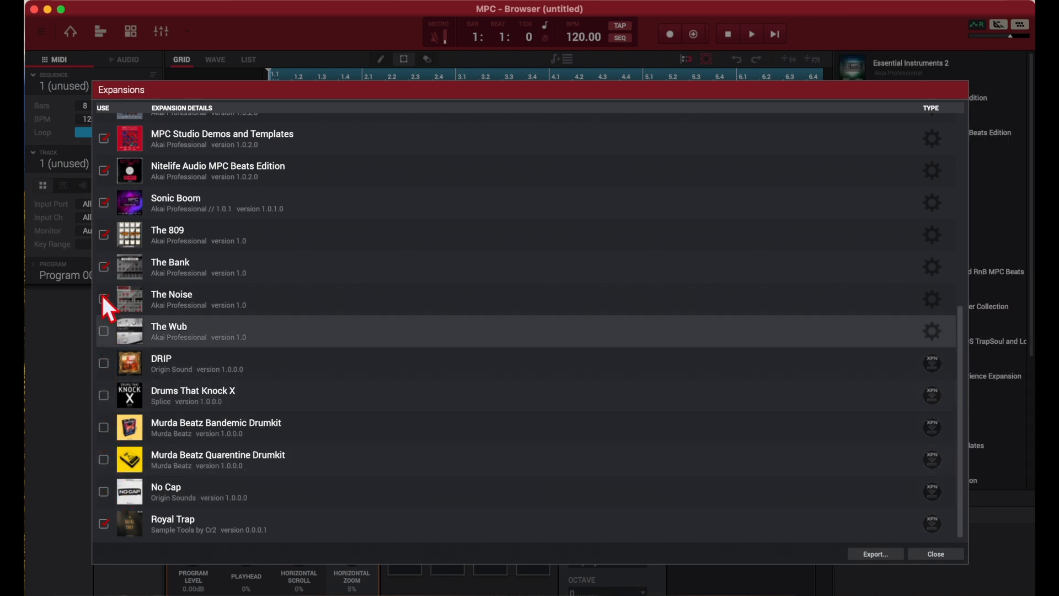
click(102, 298)
click(102, 266)
click(103, 235)
click(103, 202)
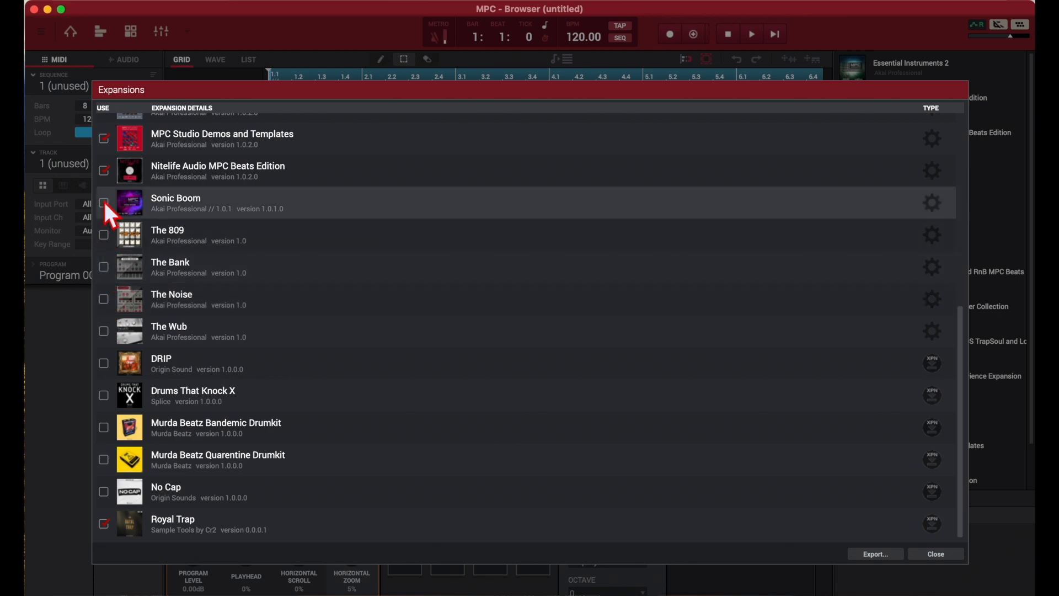
click(103, 169)
click(105, 138)
Disable the MPC Beats Producer Kits, MSX Soulful Experience Expansion and LANIAKEA SOUNDS TrapSoul and LoFi Beats expansions.
scroll(108, 137, up, 10)
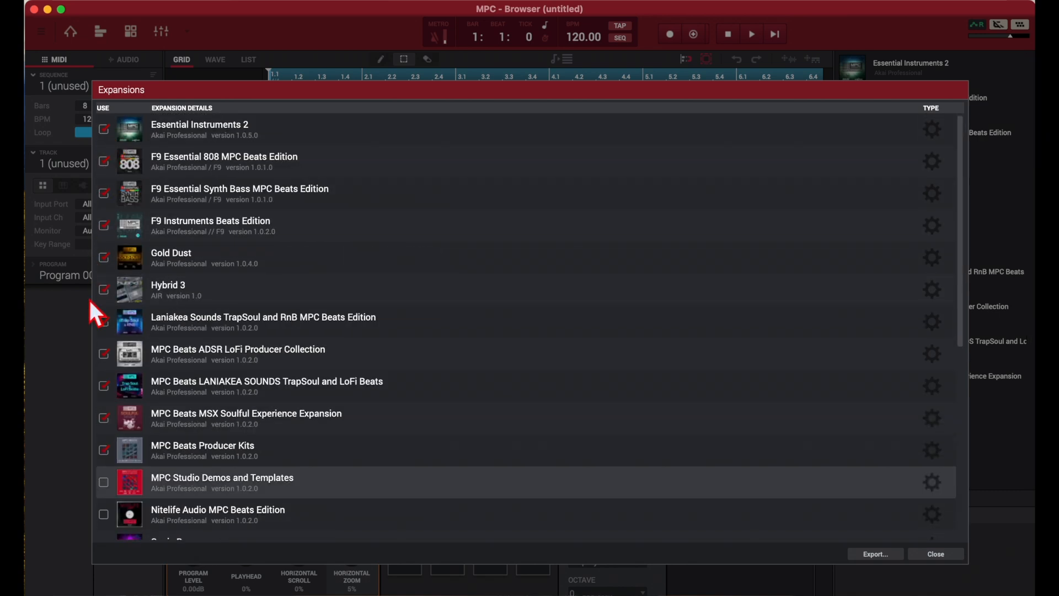
click(104, 450)
click(103, 418)
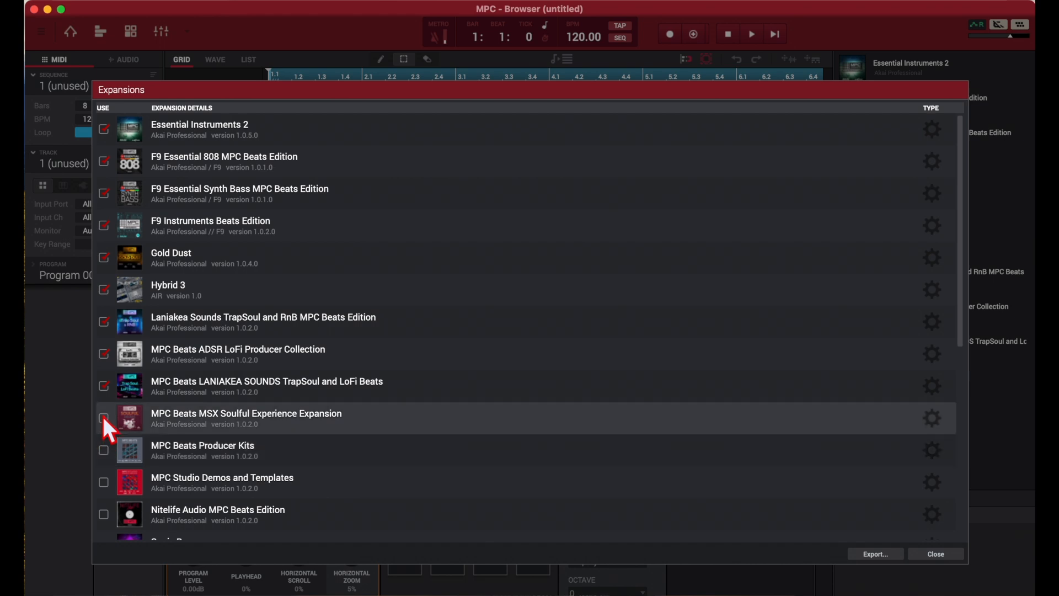
click(103, 385)
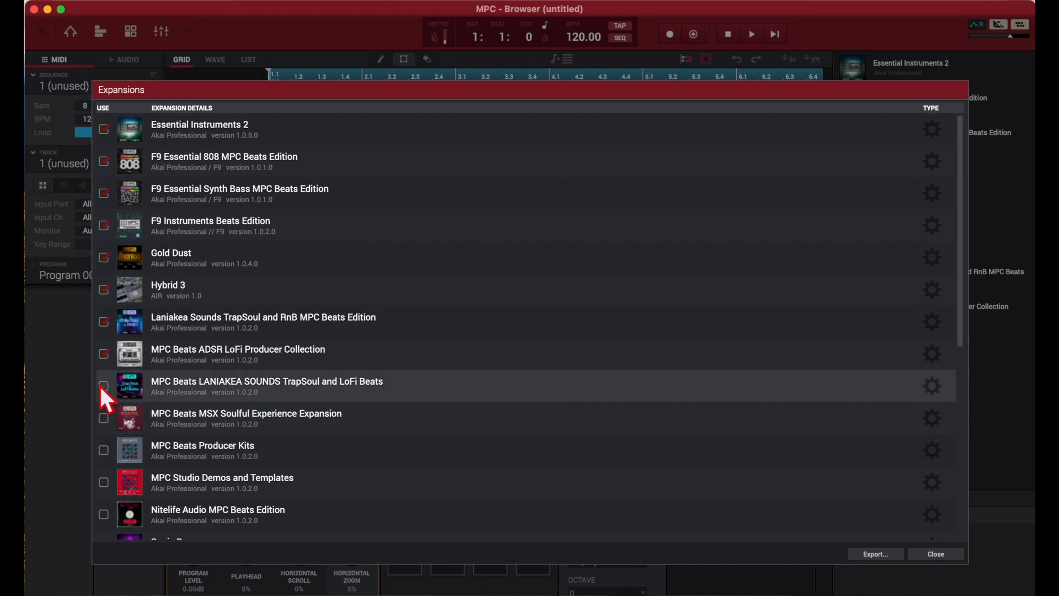
Disable all remaining expansions from MPC Beats ADSR LoFi Producer Collection up to Essential Instruments 2, including Hybrid 3, Gold Dust and the F9 packs.
click(102, 289)
click(103, 256)
click(103, 223)
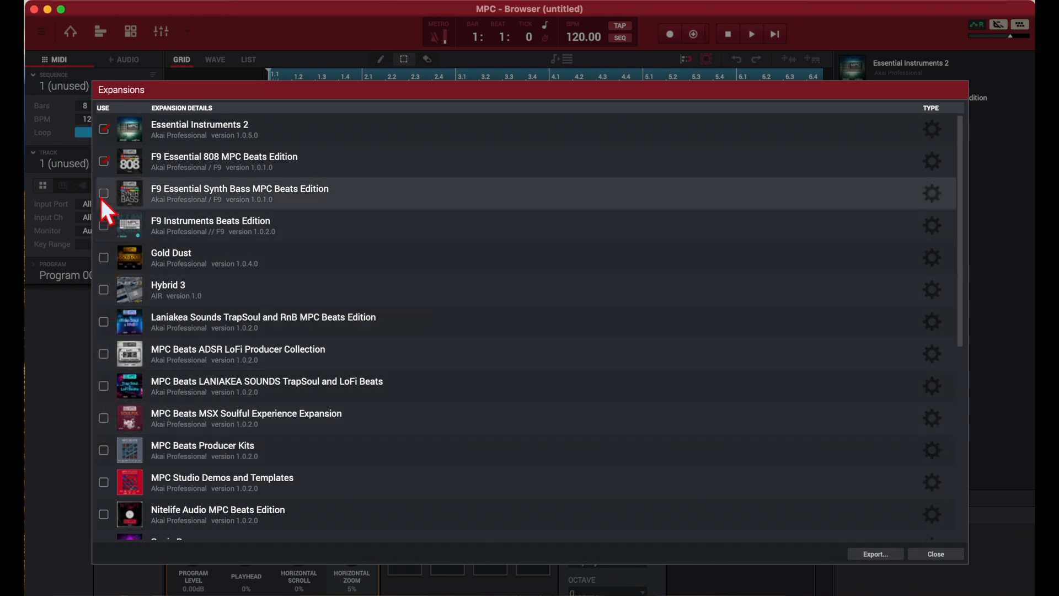
click(103, 193)
click(103, 161)
click(103, 129)
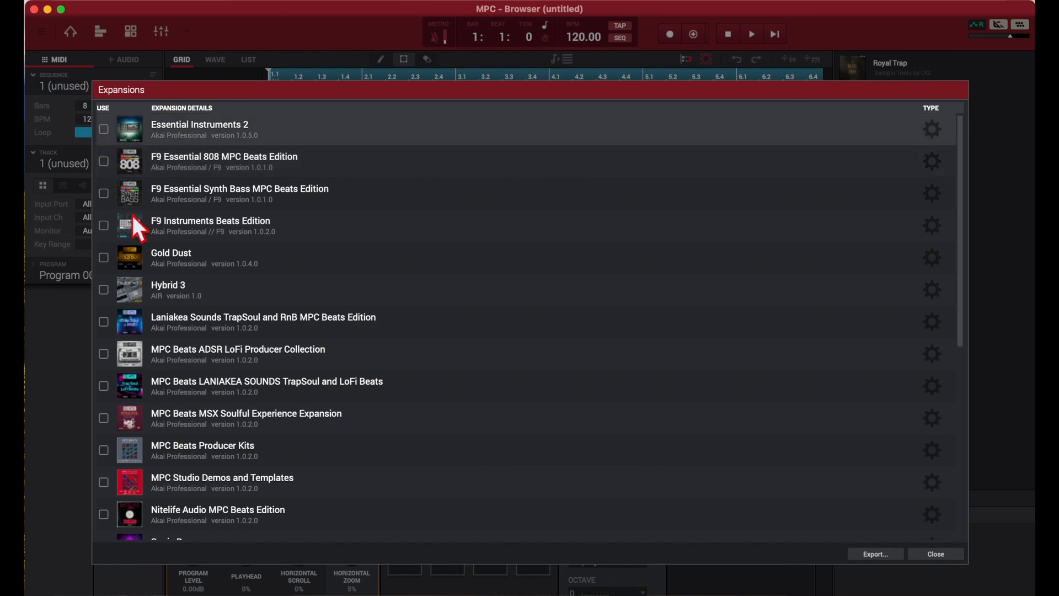
Enable Hybrid 3 and Essential Instruments 2 briefly and disable both expansions again.
scroll(132, 216, down, 3)
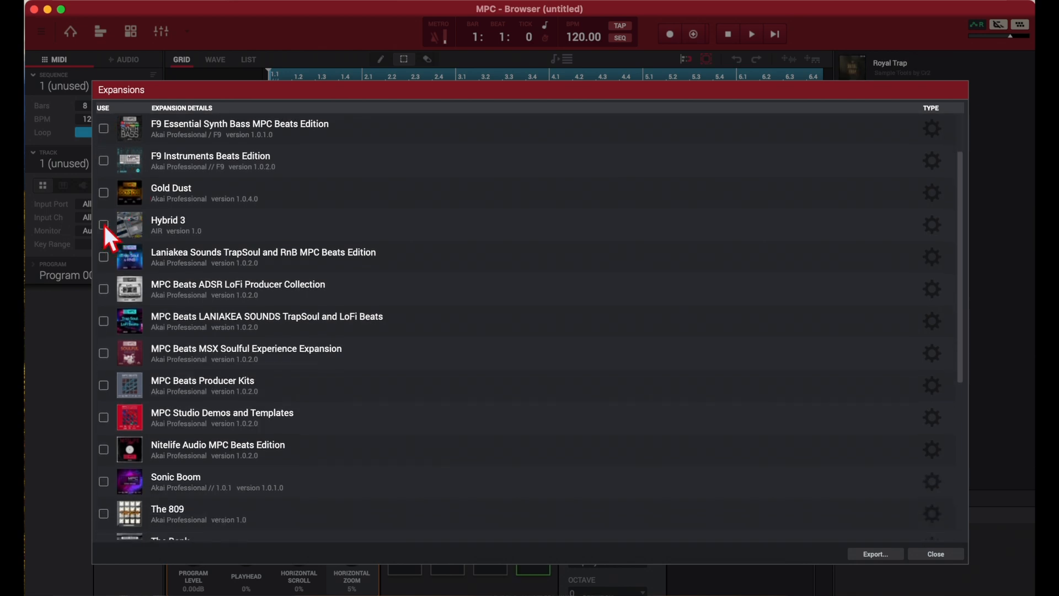
click(104, 223)
scroll(138, 250, up, 3)
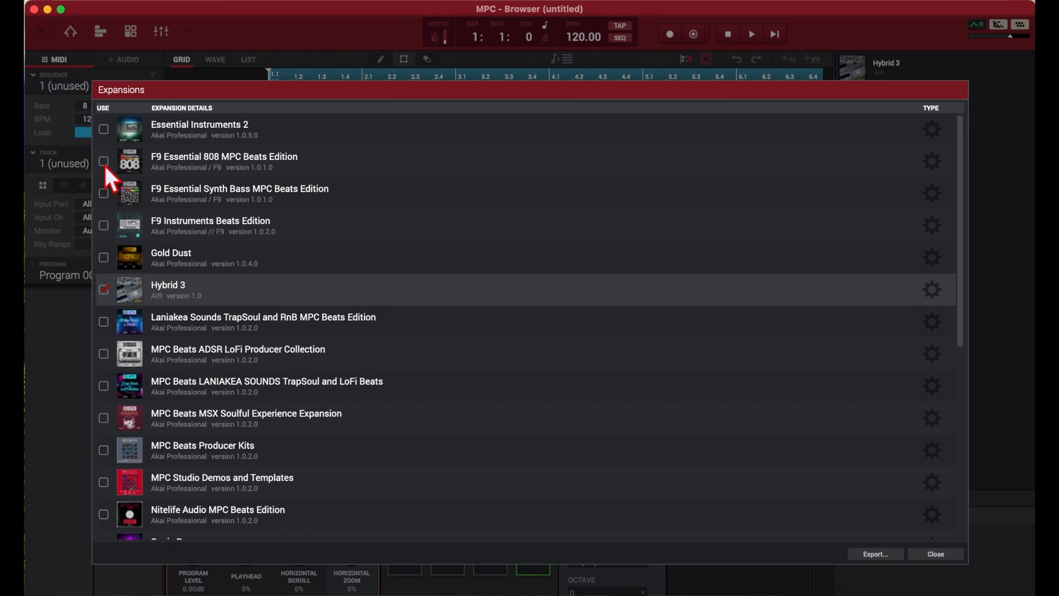
click(101, 129)
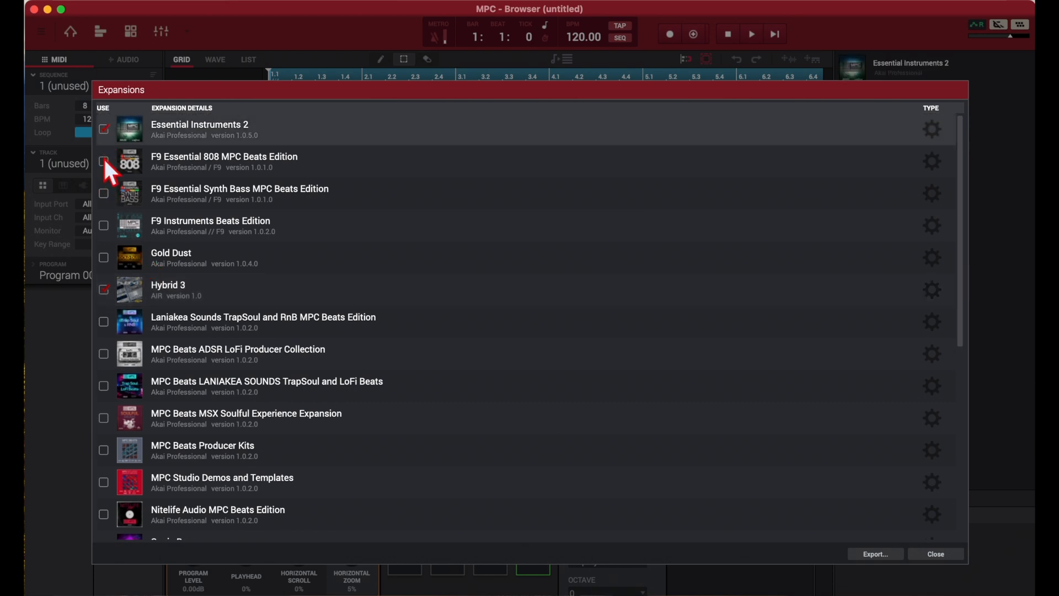
click(104, 131)
click(104, 284)
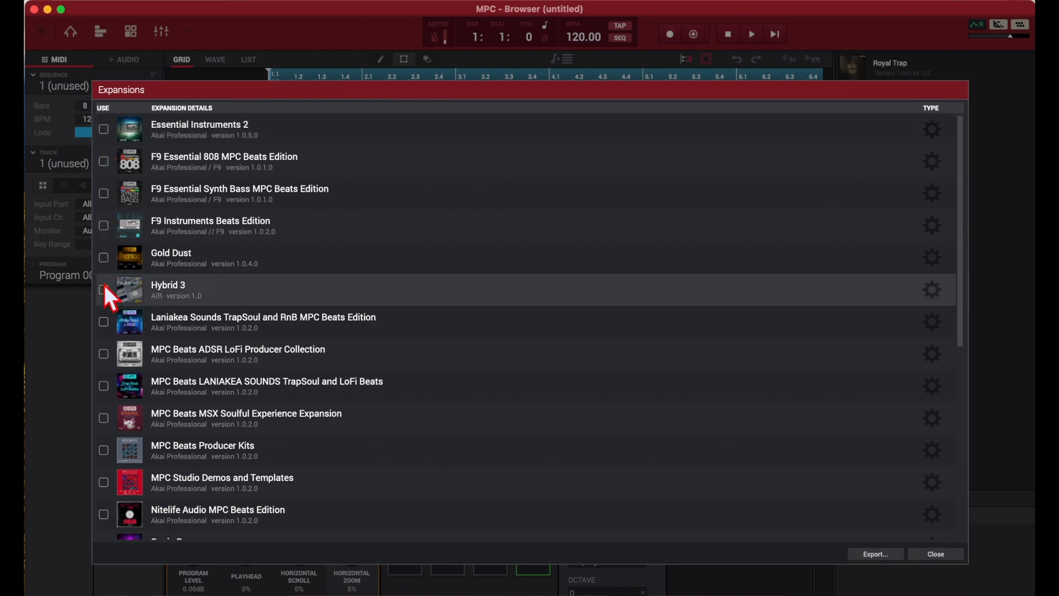
scroll(104, 283, down, 10)
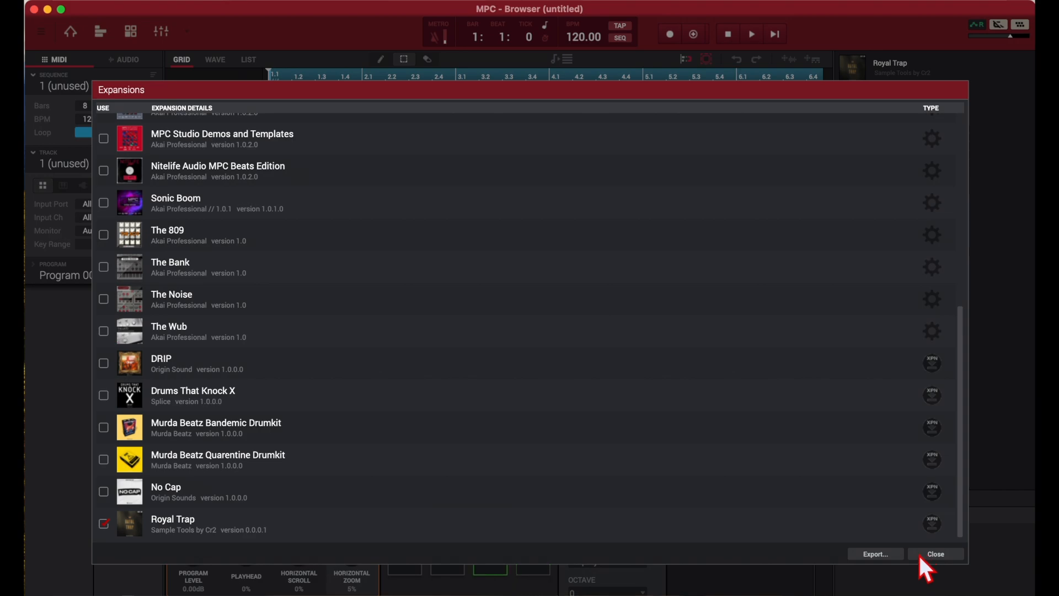
click(885, 554)
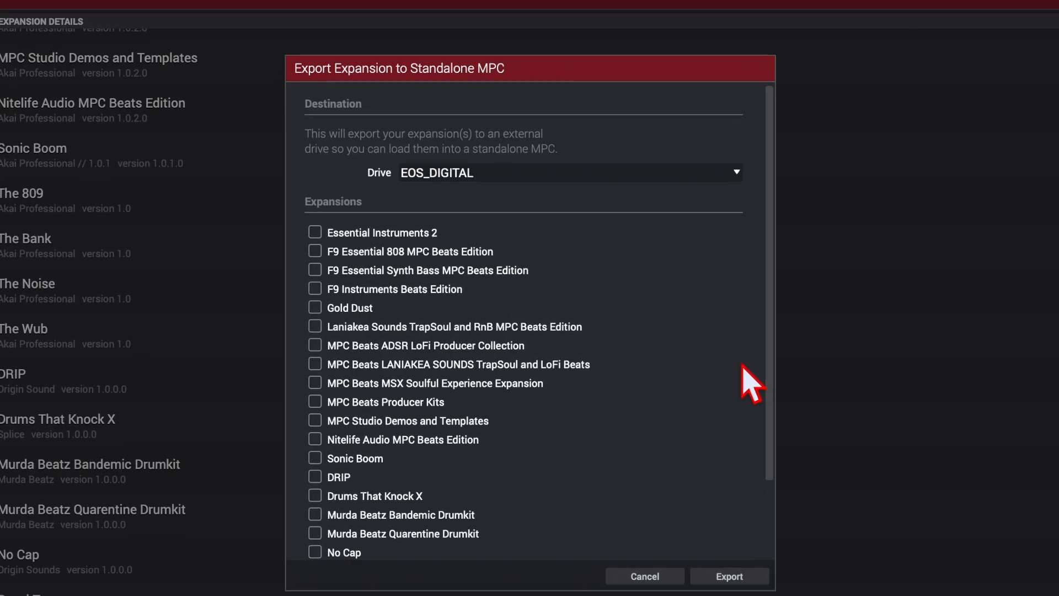
click(193, 563)
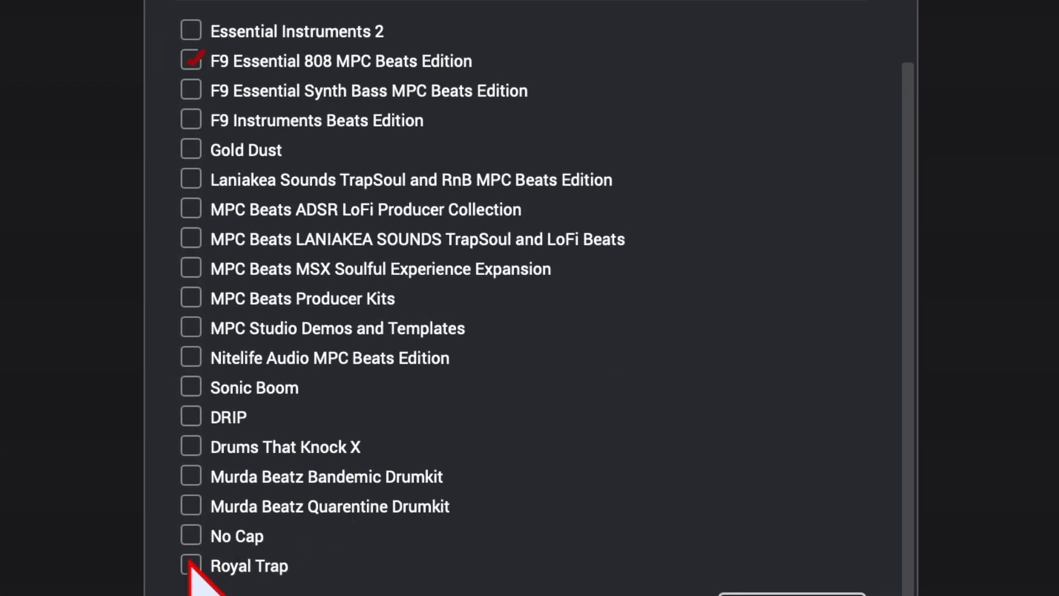
scroll(366, 472, up, 3)
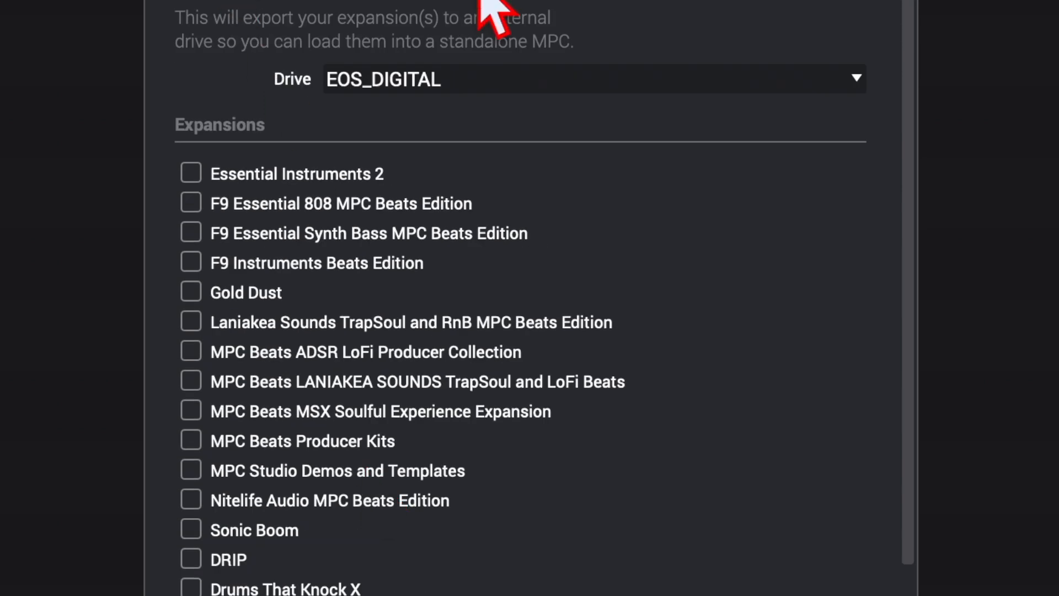
click(455, 84)
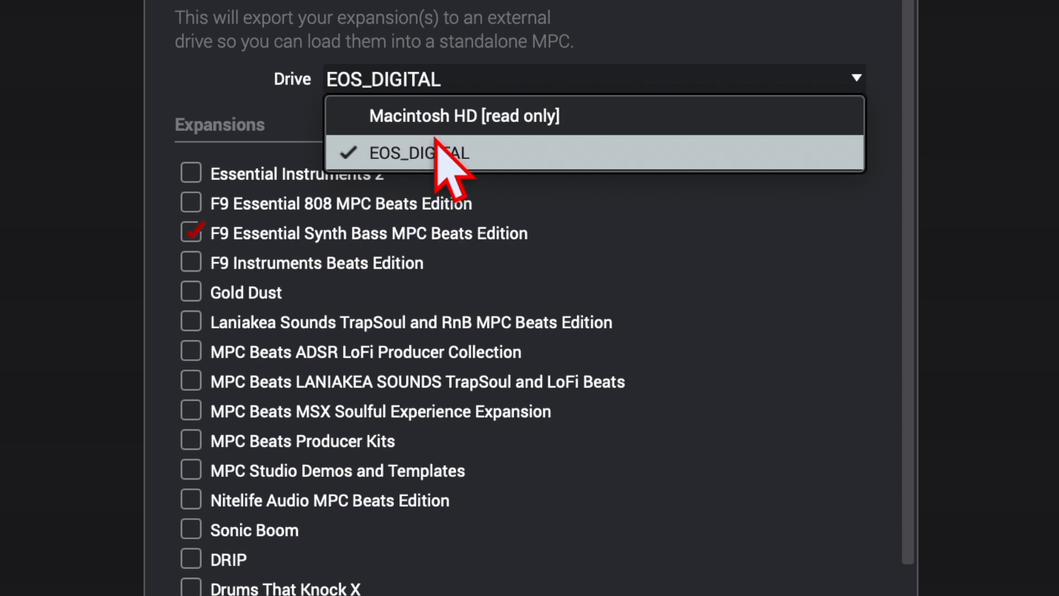
click(474, 157)
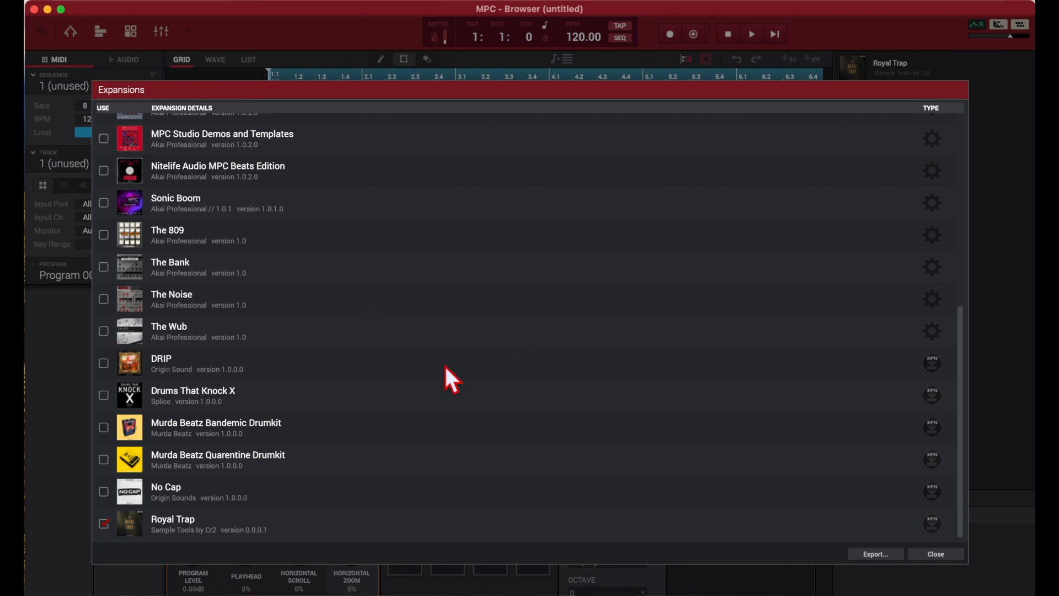
Export only the Royal Trap expansion to the EOS_DIGITAL drive for standalone MPC use and dismiss the completion notice.
scroll(463, 374, up, 10)
scroll(463, 374, down, 10)
click(875, 555)
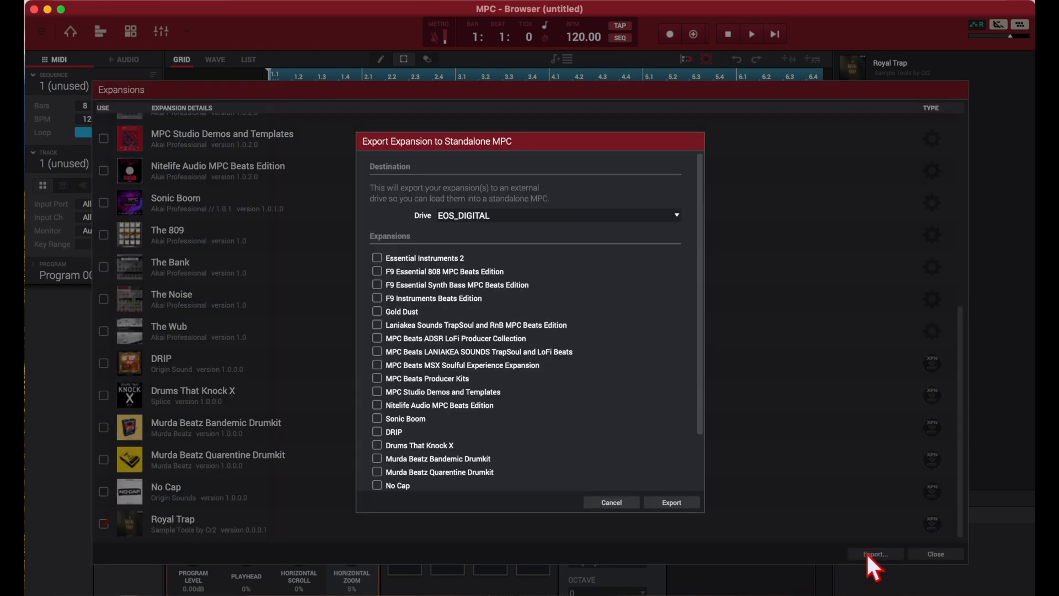
scroll(504, 370, down, 3)
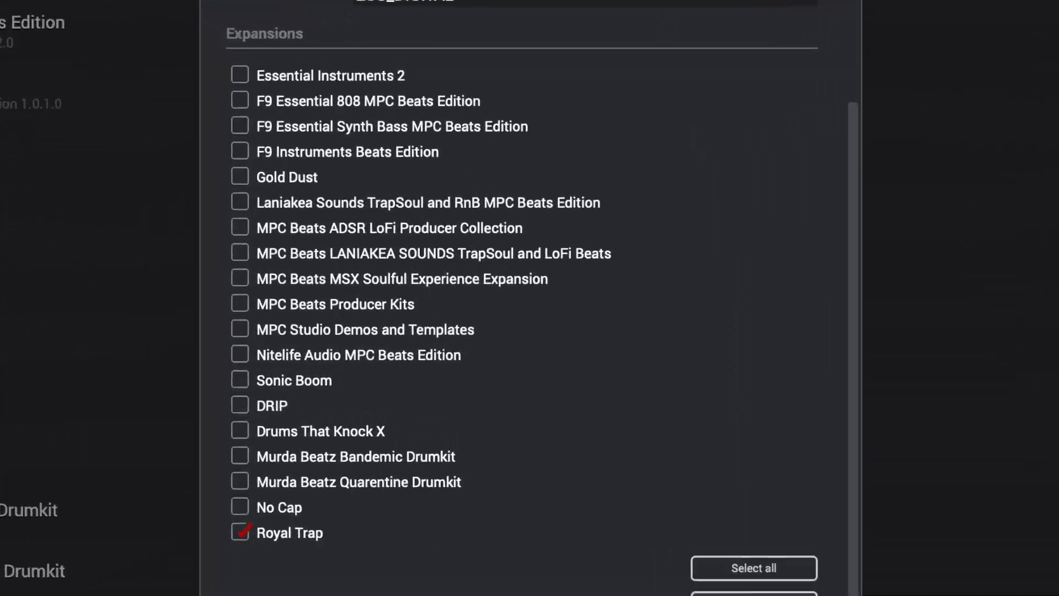
click(671, 502)
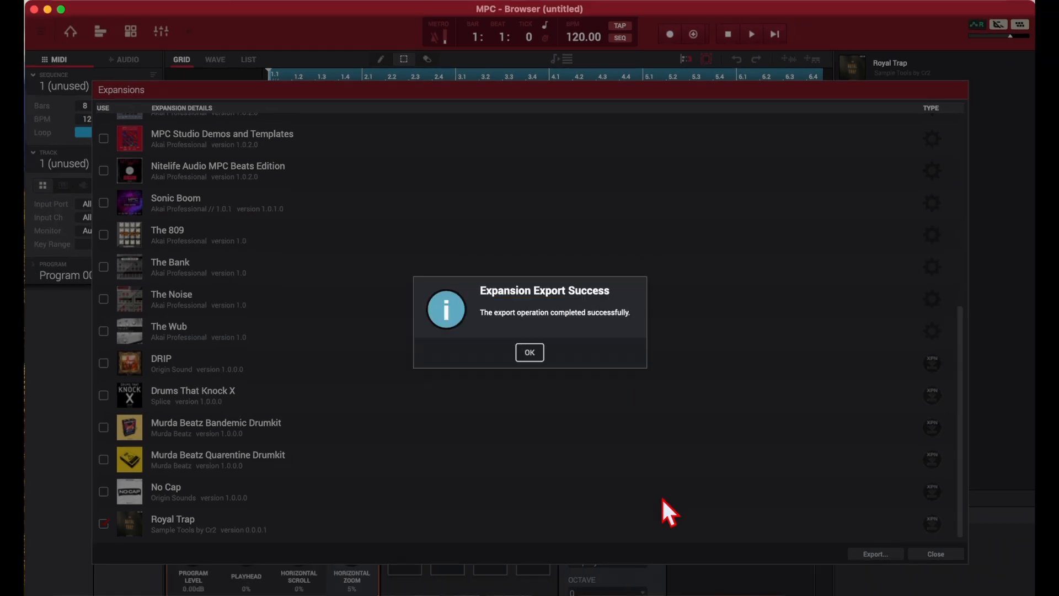
key(Return)
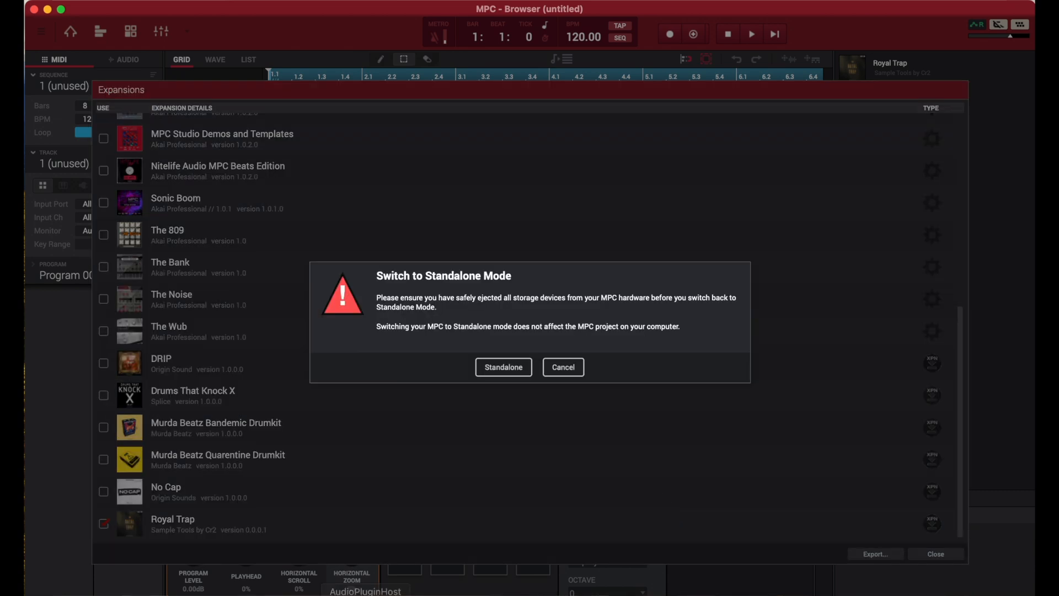
Eject the EOS_DIGITAL drive in Finder and switch the MPC hardware back to Standalone mode.
click(69, 594)
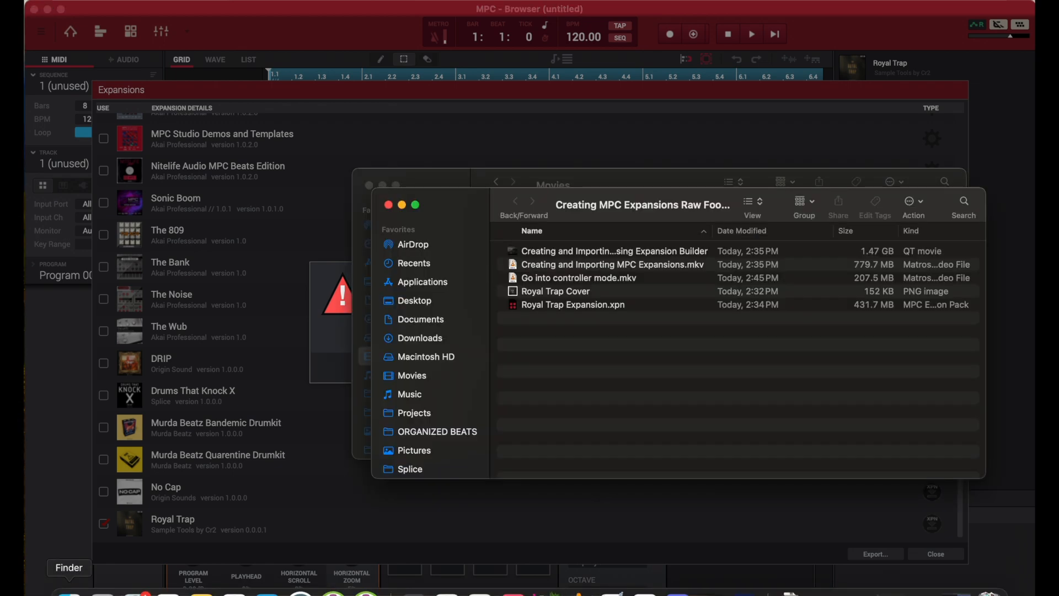
scroll(410, 379, down, 5)
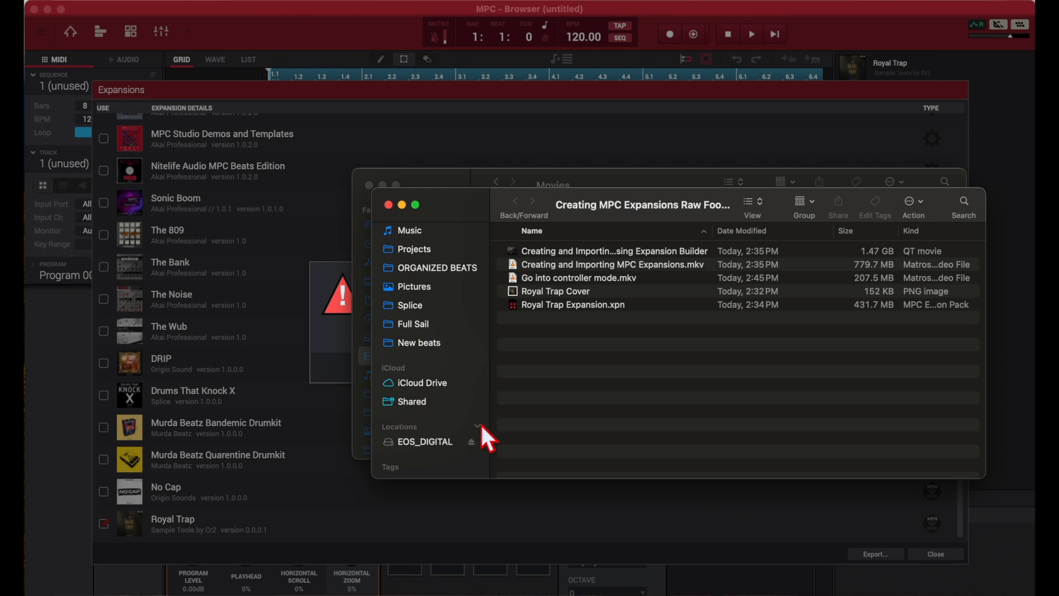
scroll(431, 353, up, 3)
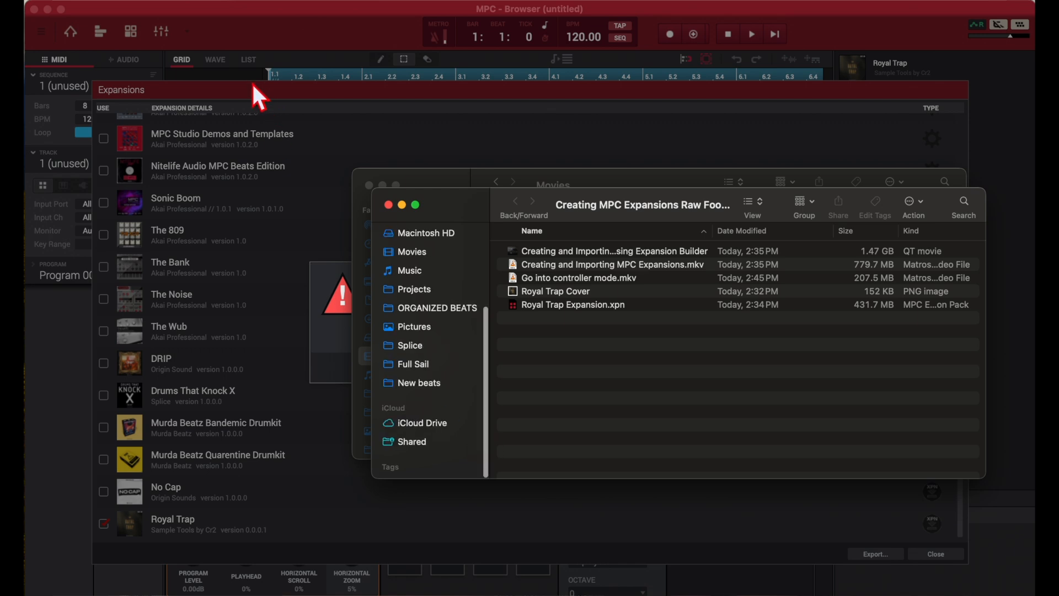
click(335, 321)
click(504, 367)
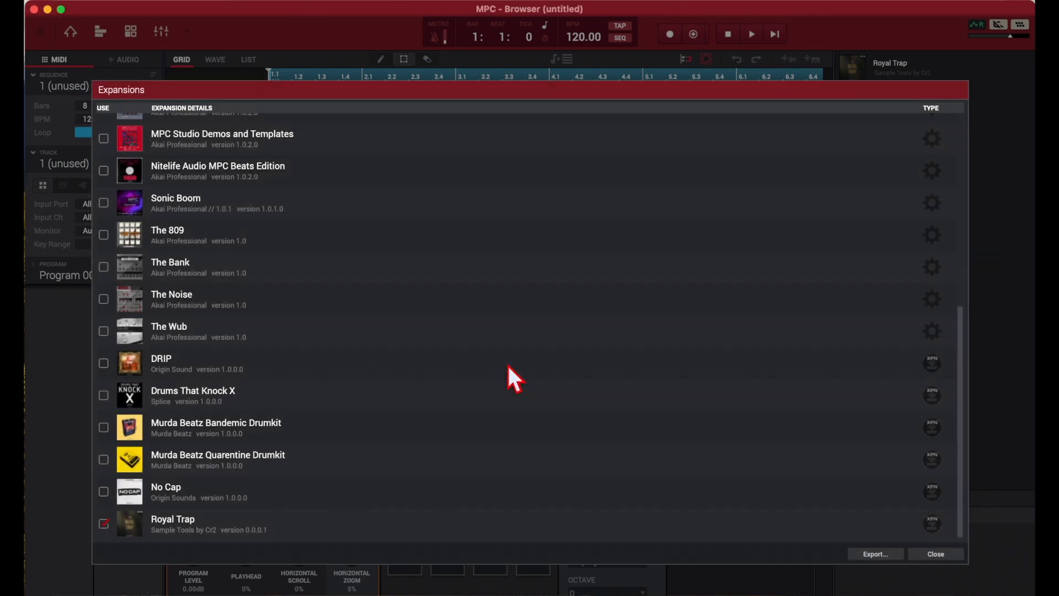